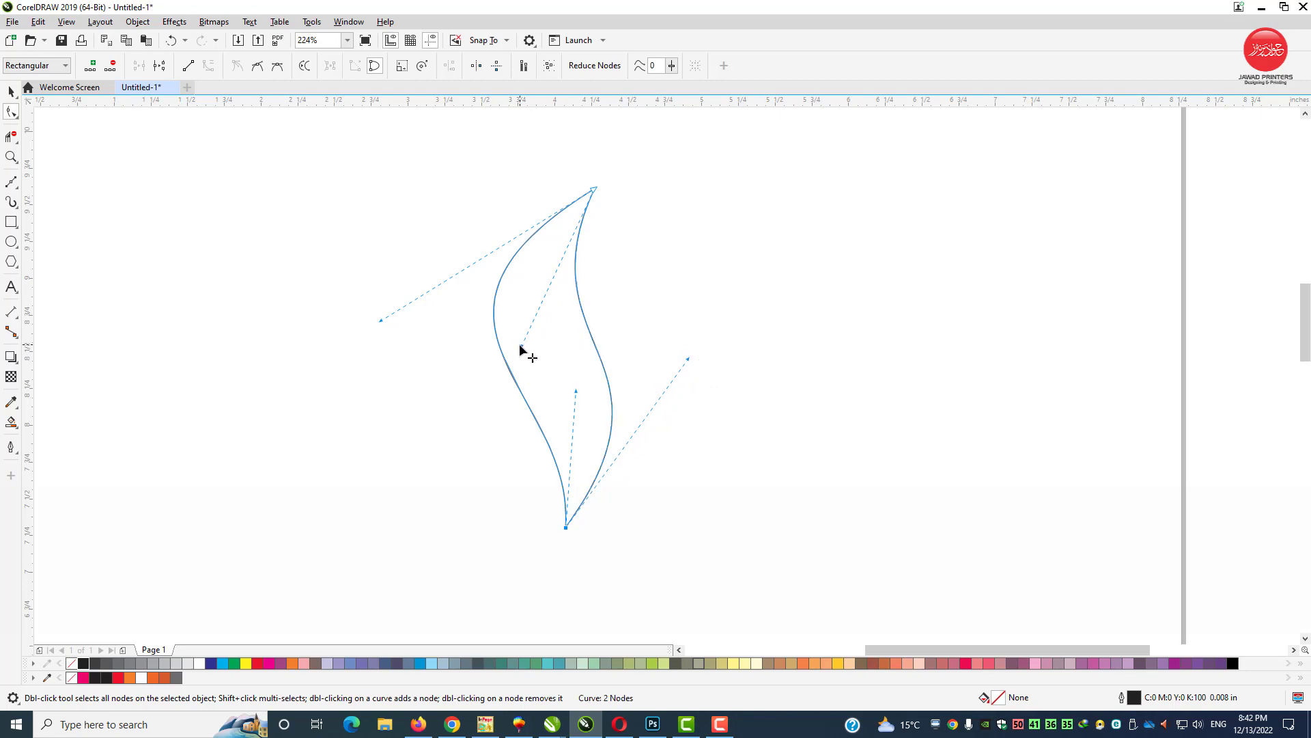
Refine the S-shaped flame outline by adjusting the curve handles of its top and bottom nodes
drag(520, 346, 526, 340)
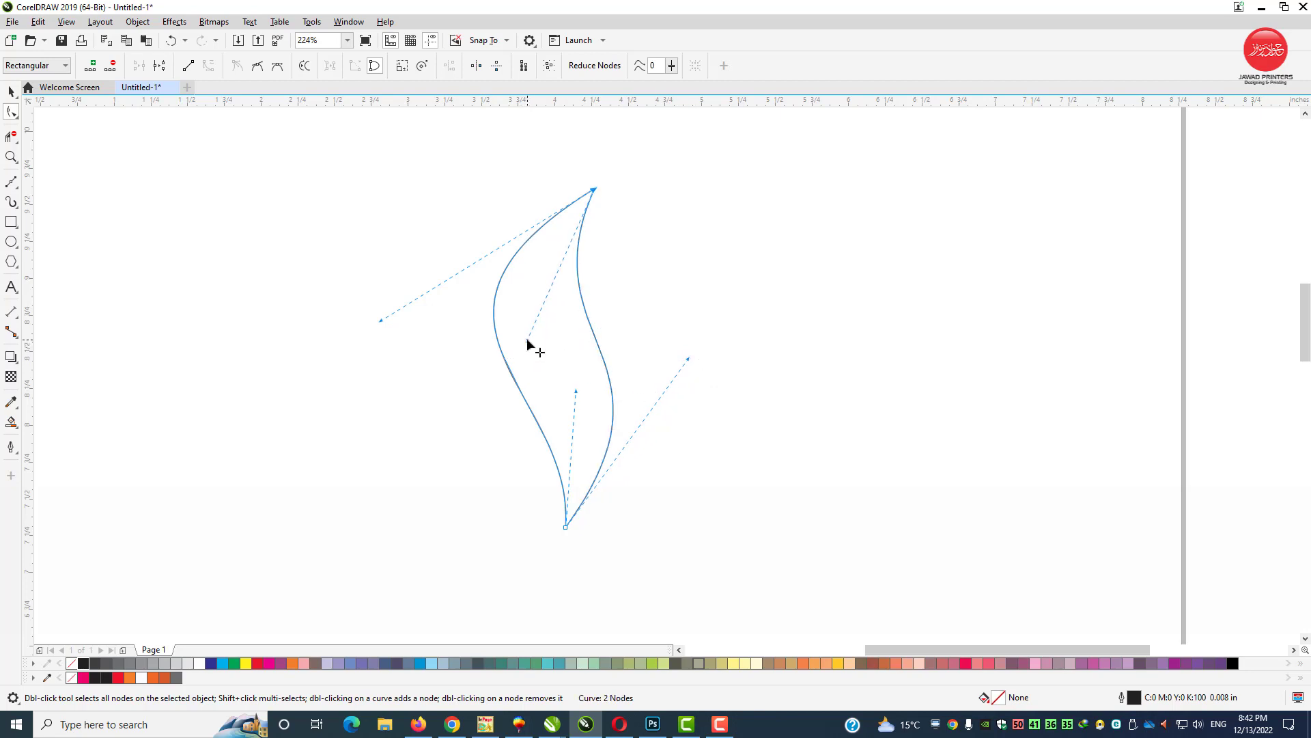
drag(372, 319, 390, 320)
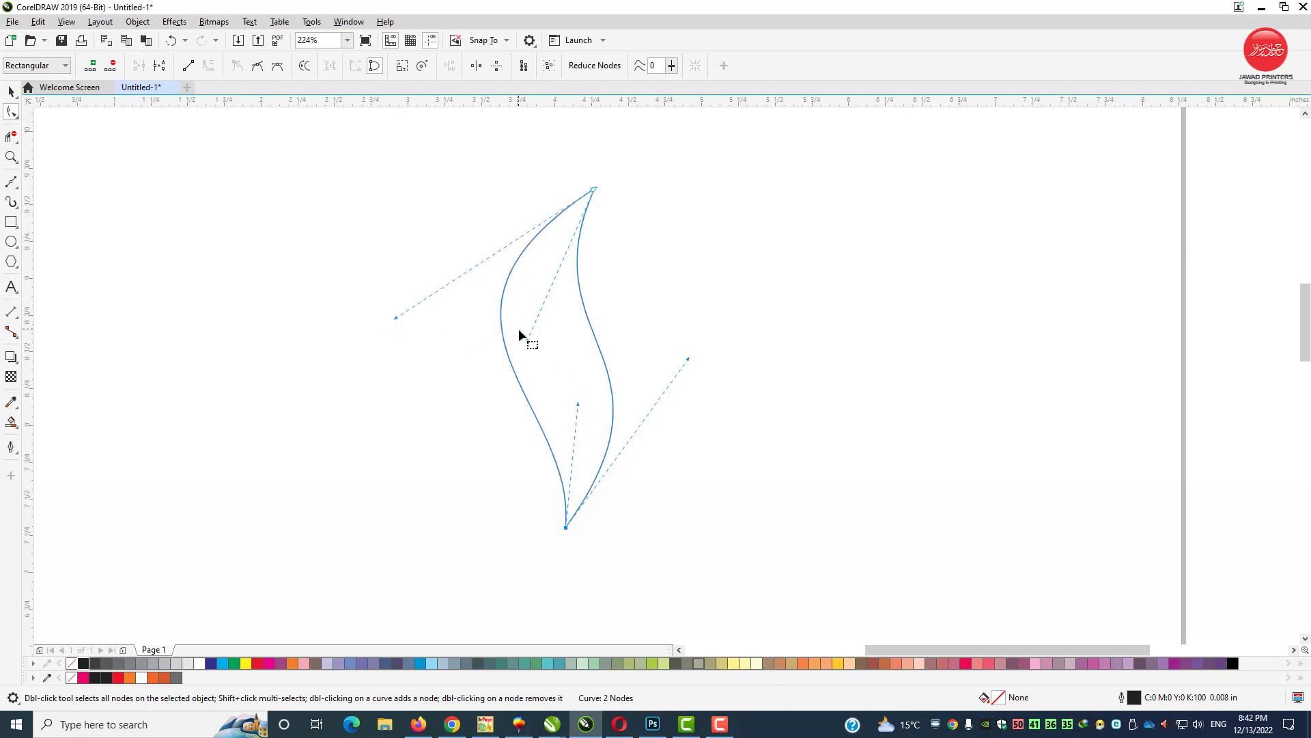
drag(528, 342, 537, 337)
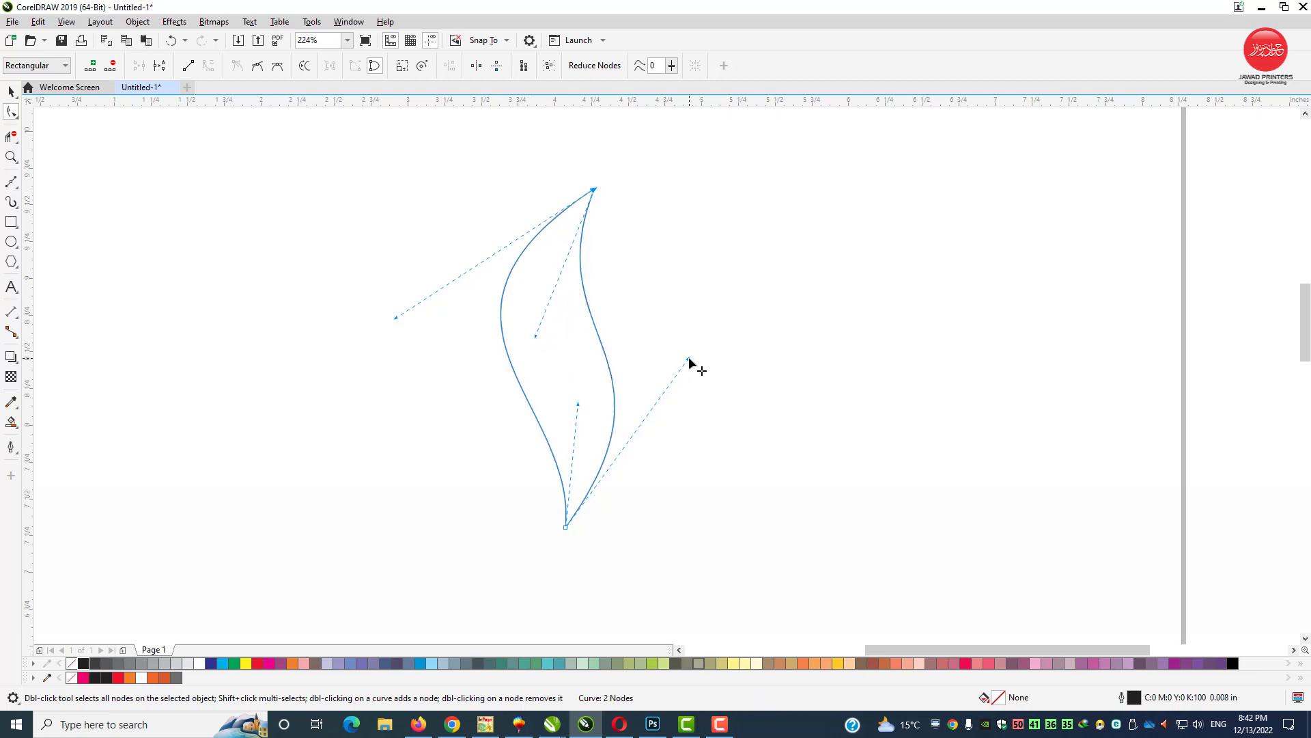
drag(689, 362, 692, 359)
Duplicate the flame outline down to its left, rotate the copy about 8.7° counterclockwise and position it beside the original
key(space)
drag(573, 353, 471, 437)
click(472, 437)
drag(517, 273, 489, 264)
drag(480, 435, 492, 445)
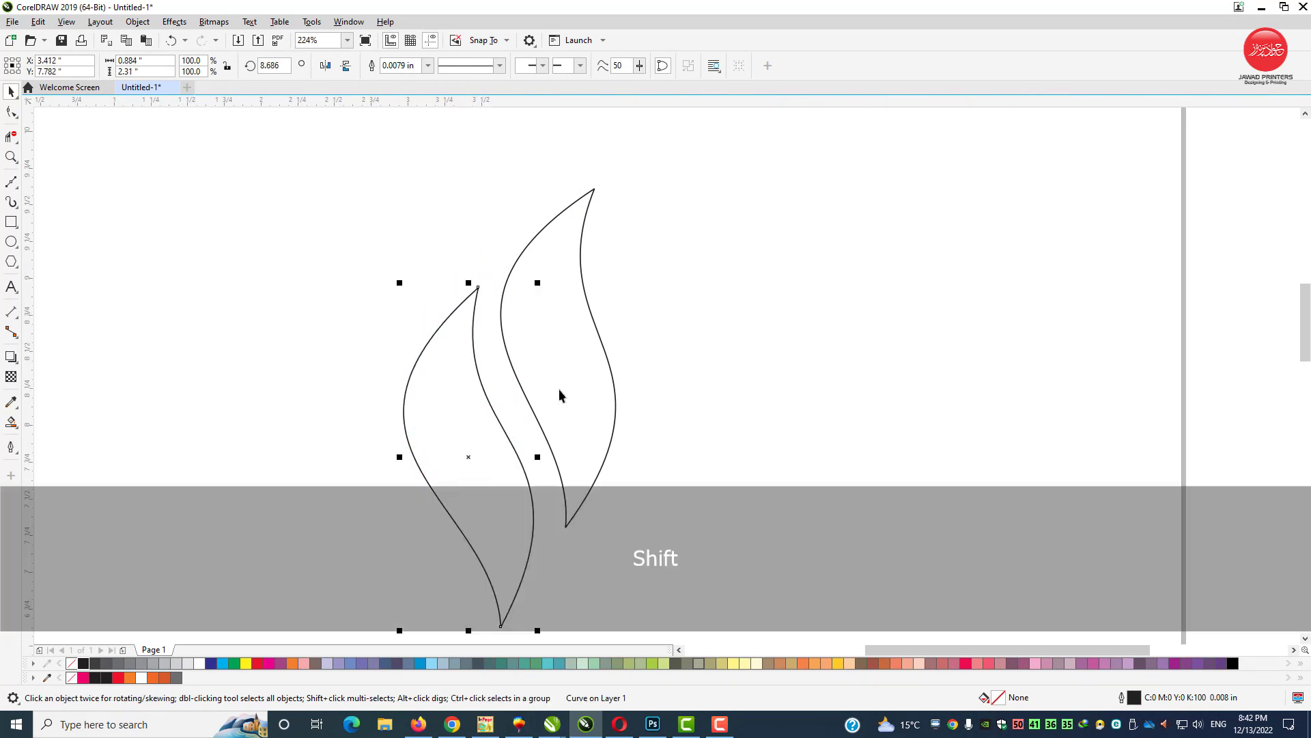
Move both flame outlines together, slightly up and to the right on the page
shift+click(613, 411)
drag(613, 411, 743, 377)
click(973, 363)
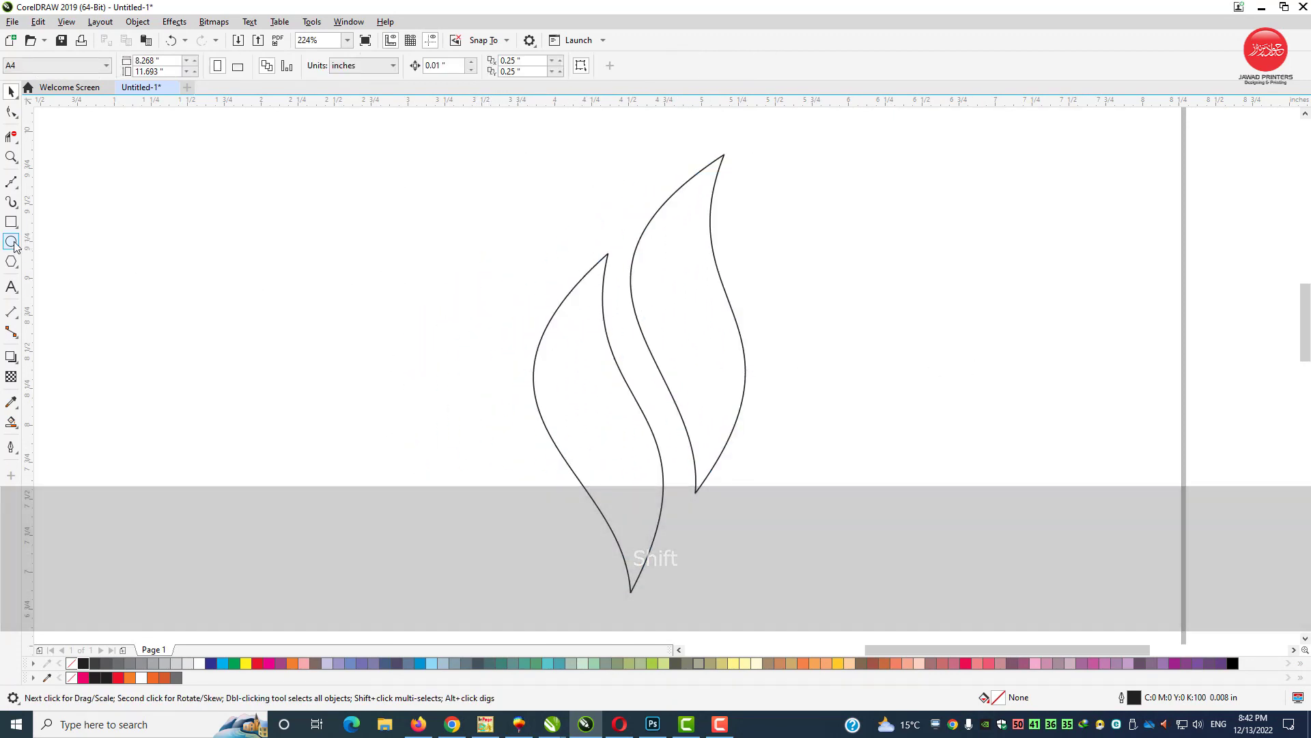
Draw a circle about 1.41 in in diameter over the lower part of the two flames
click(11, 242)
drag(517, 274, 728, 459)
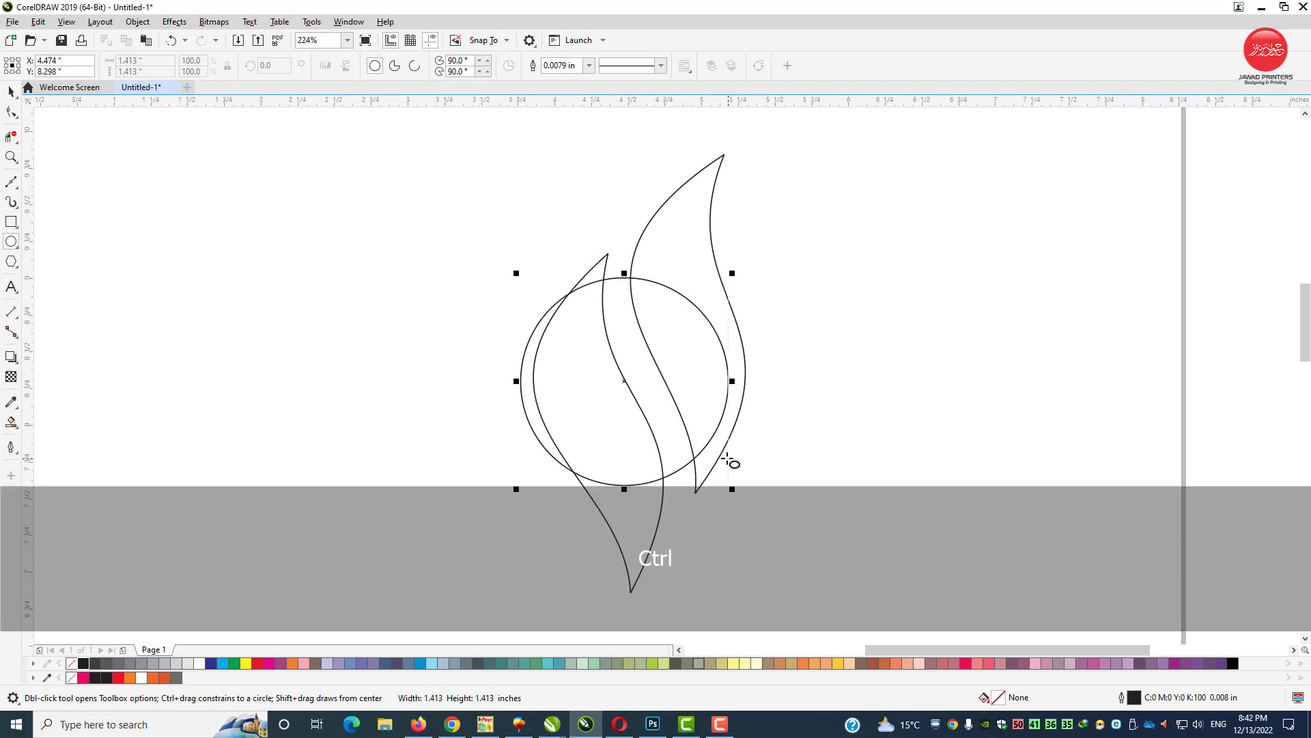
key(space)
Fit the circle to the outer sides of both flames, scaling it to about 1.44 in in diameter
drag(676, 390, 696, 391)
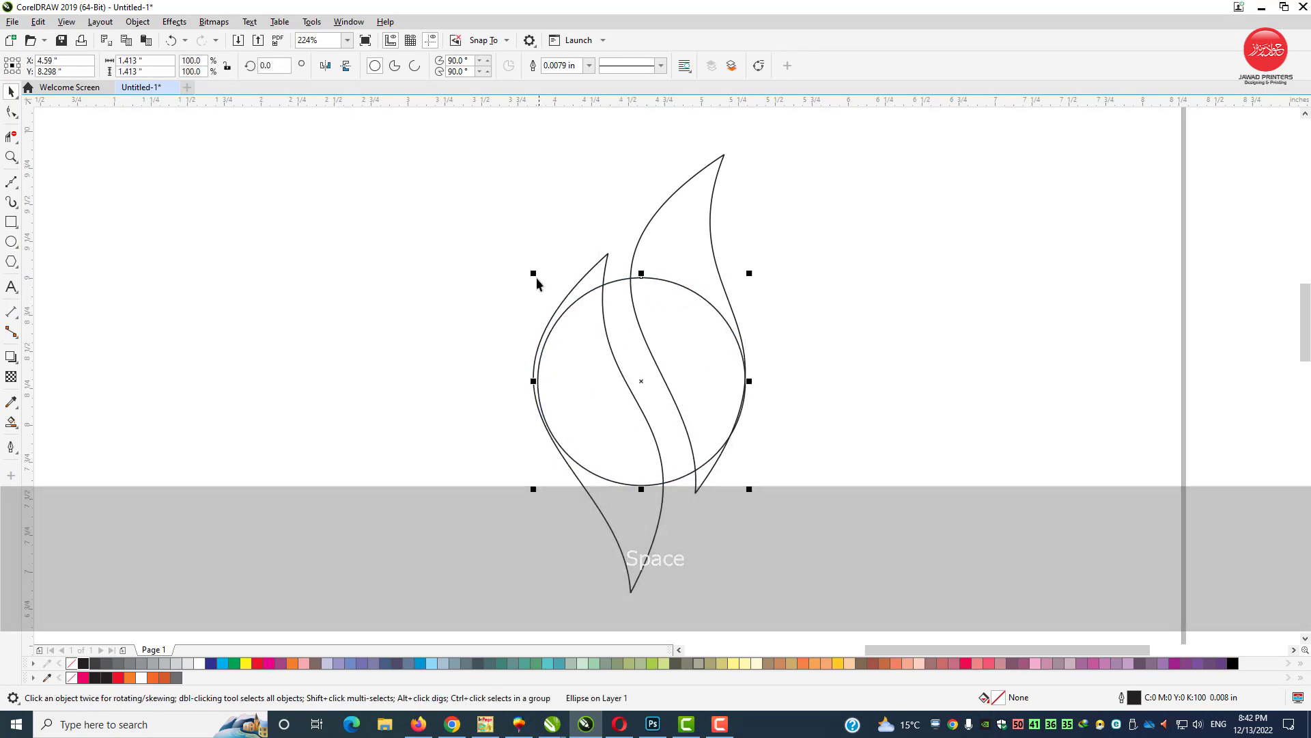
drag(532, 270, 697, 432)
key(F2)
drag(422, 149, 435, 151)
key(F3)
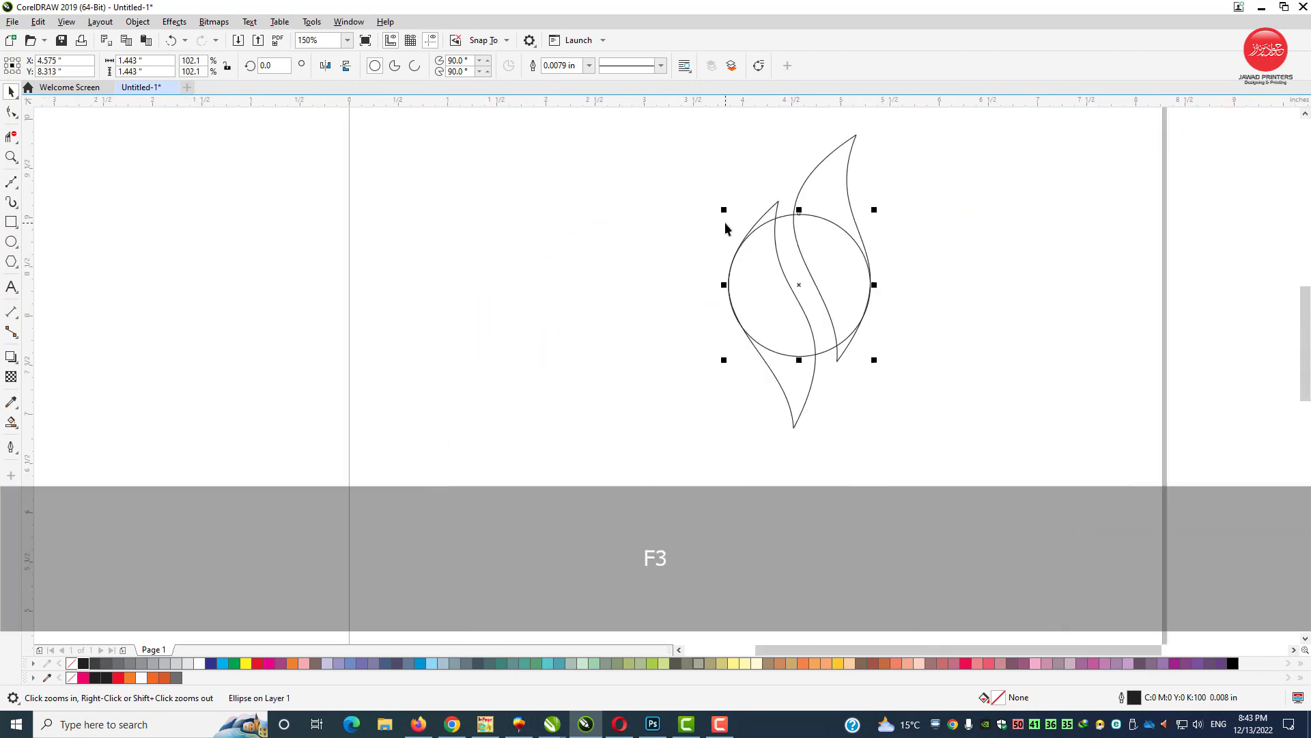
drag(1004, 106, 1010, 83)
click(960, 214)
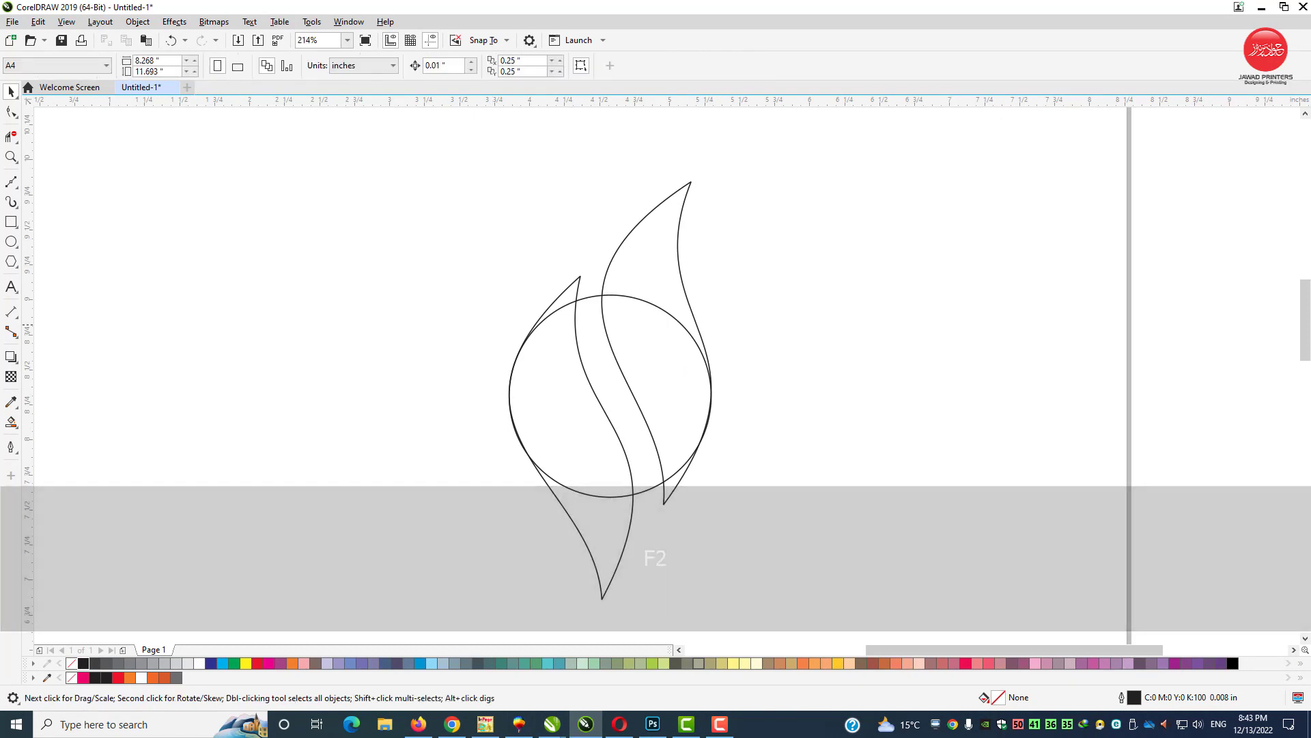
Delete the flame tips below the circle and the unneeded circle arcs across and between the flames with Virtual Segment Delete
click(11, 137)
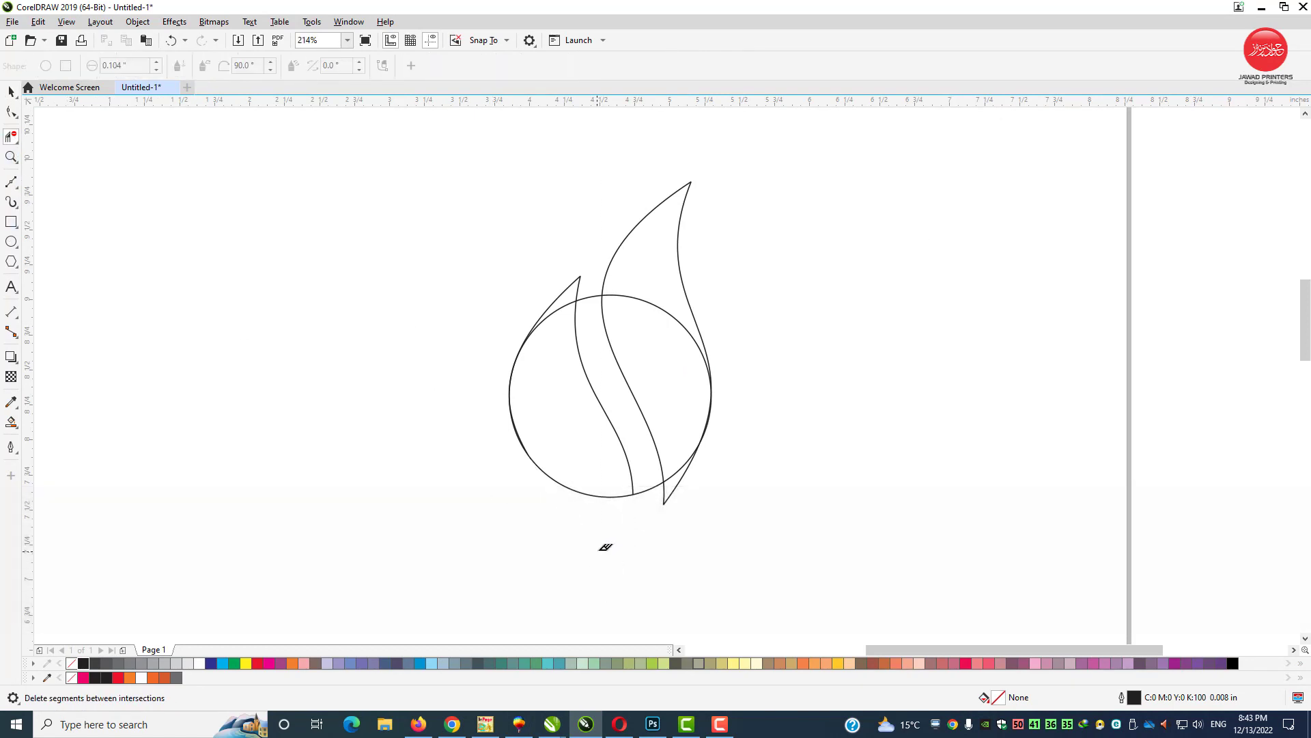
key(F2)
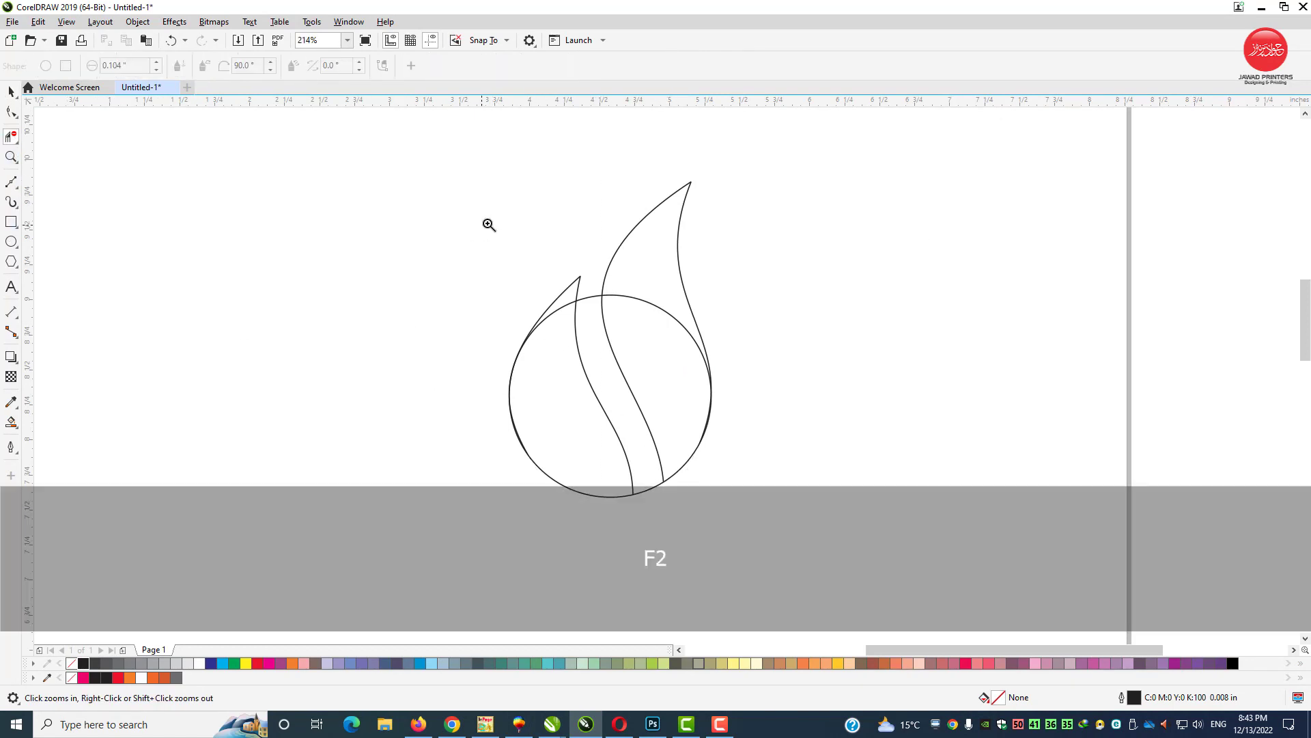
drag(489, 222, 840, 538)
click(494, 251)
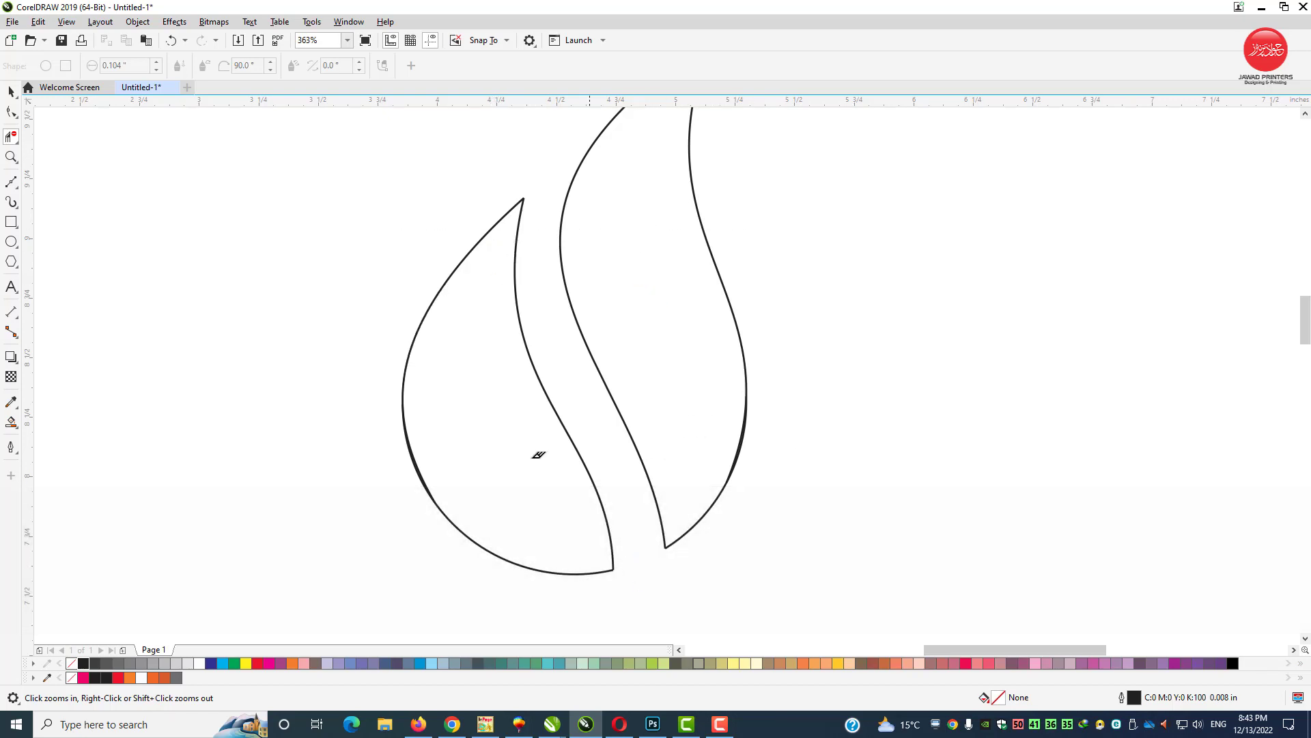
Remove the overlapping duplicate segments along the outer left and right sides of the flames
key(F2)
drag(408, 440, 452, 480)
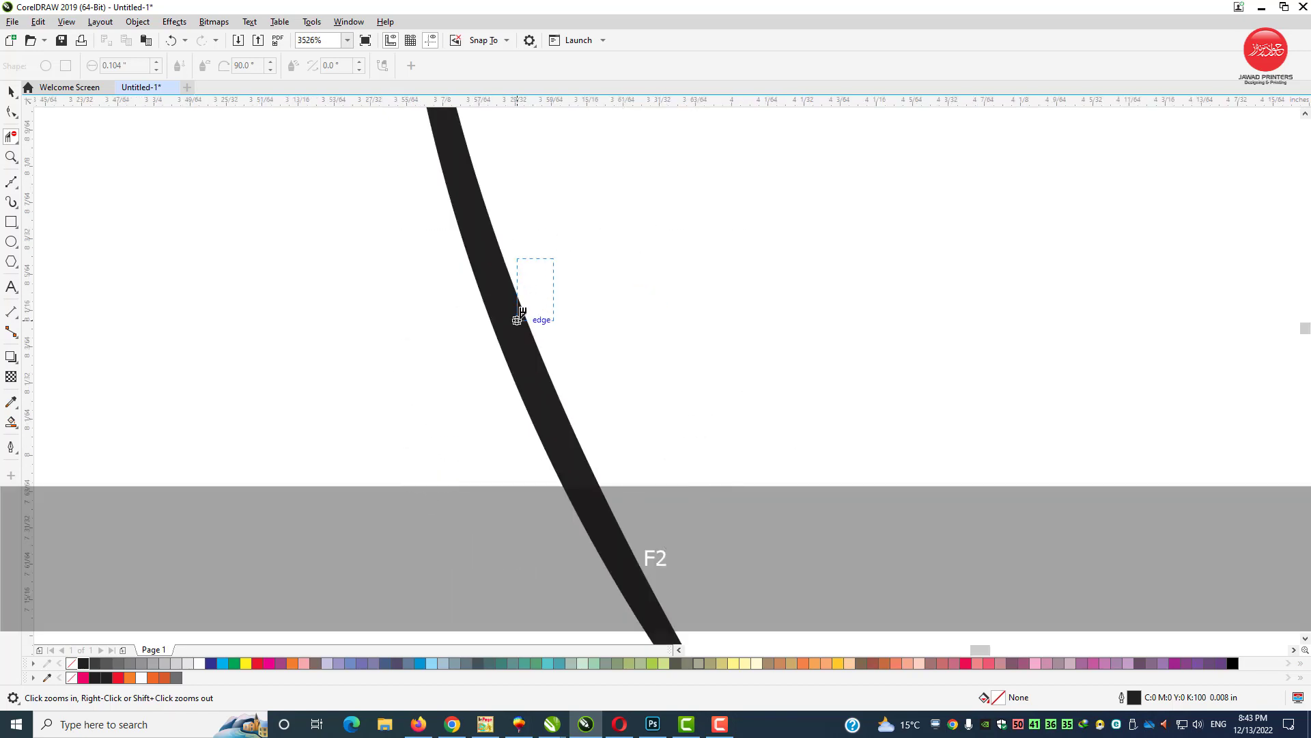
key(F3)
key(F3)
drag(851, 345, 851, 346)
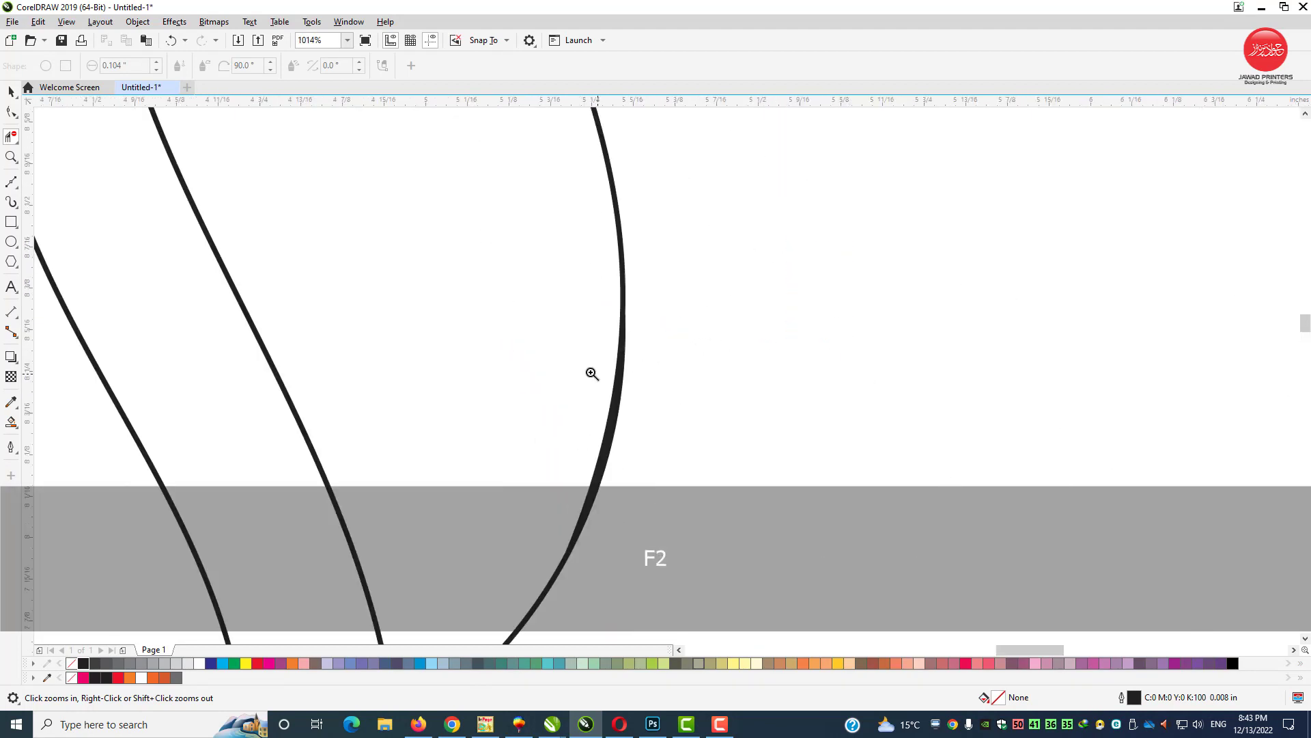
key(F3)
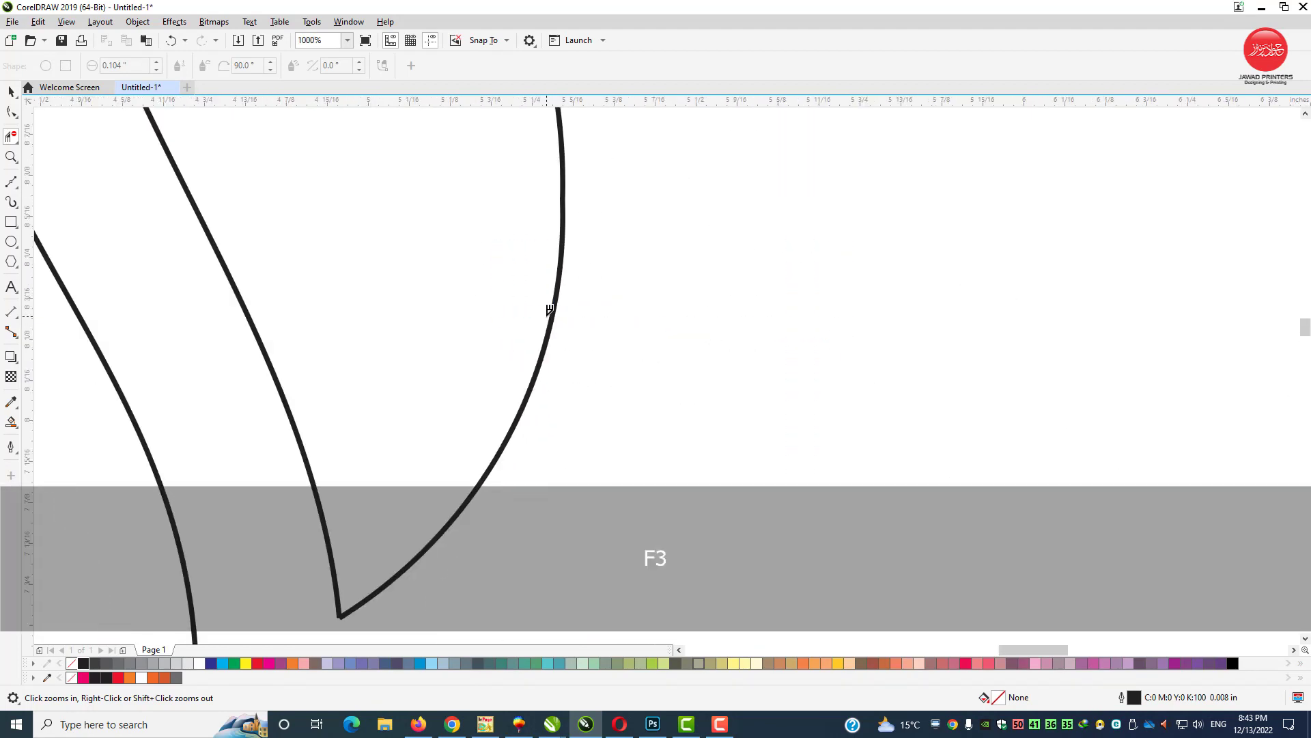
key(F3)
click(385, 436)
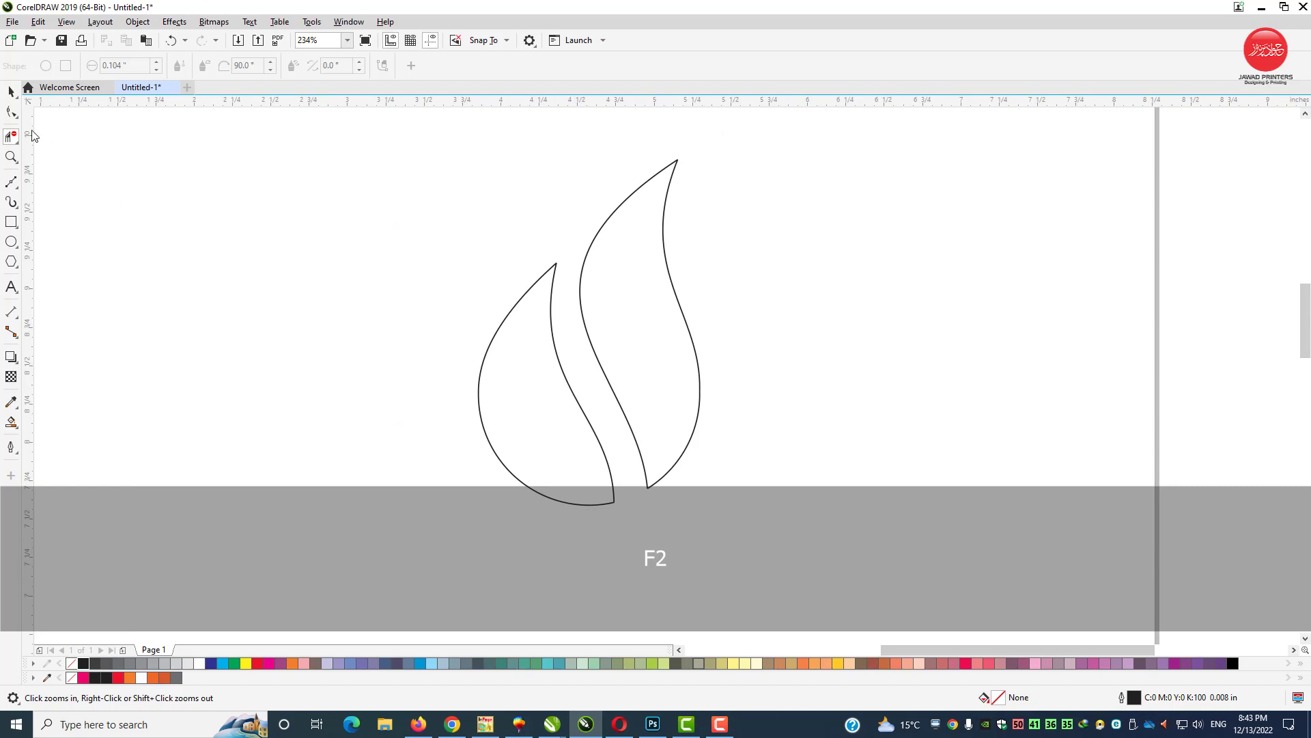
Select all the flame outlines and rotate them together about 6.6° counterclockwise
click(11, 91)
drag(398, 534, 829, 140)
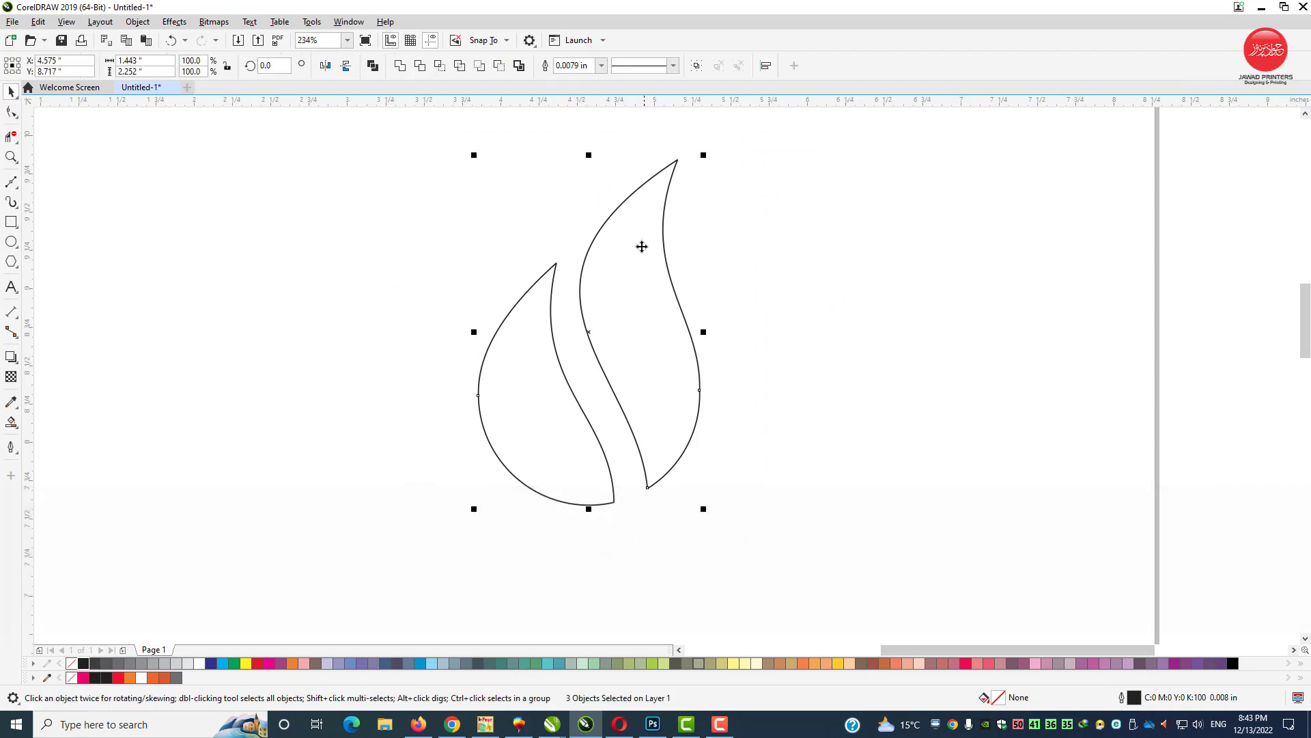
click(642, 247)
drag(706, 157, 682, 145)
key(Escape)
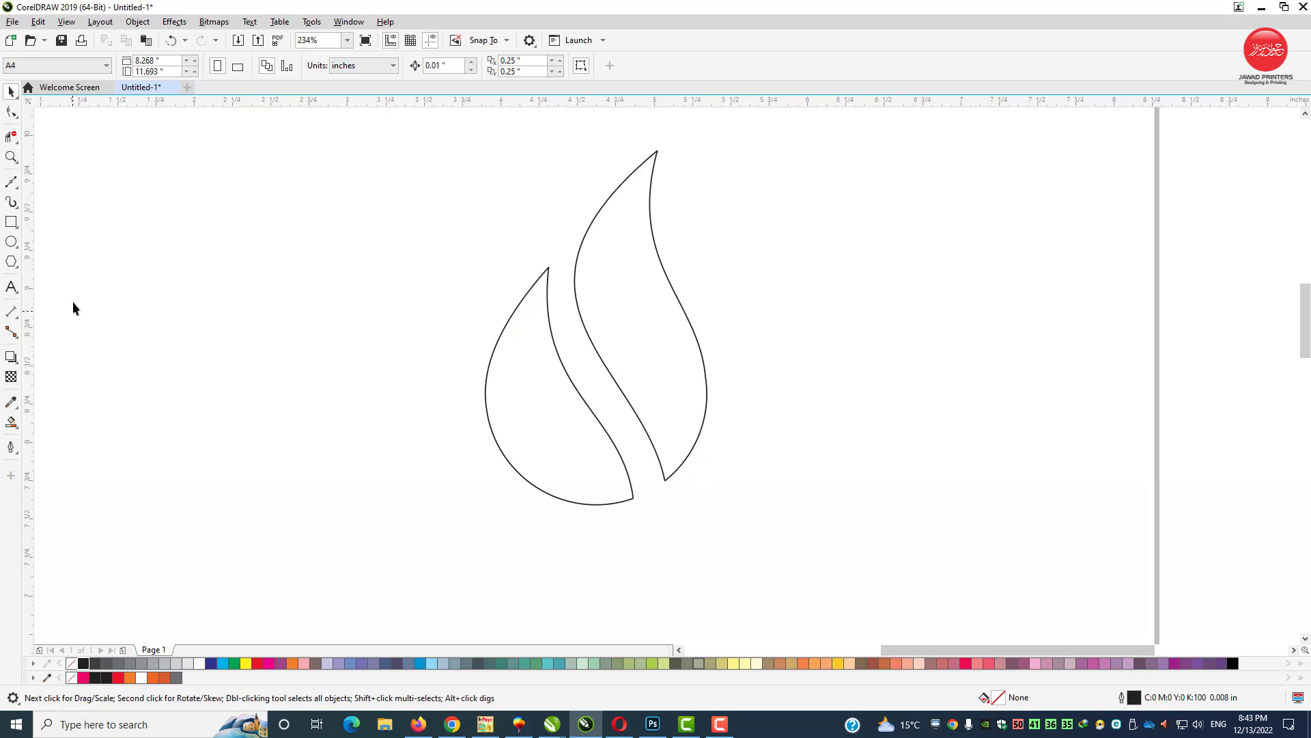
Fill both flame regions with pink (C0 M100 Y36 K0) using Smart Fill
click(16, 430)
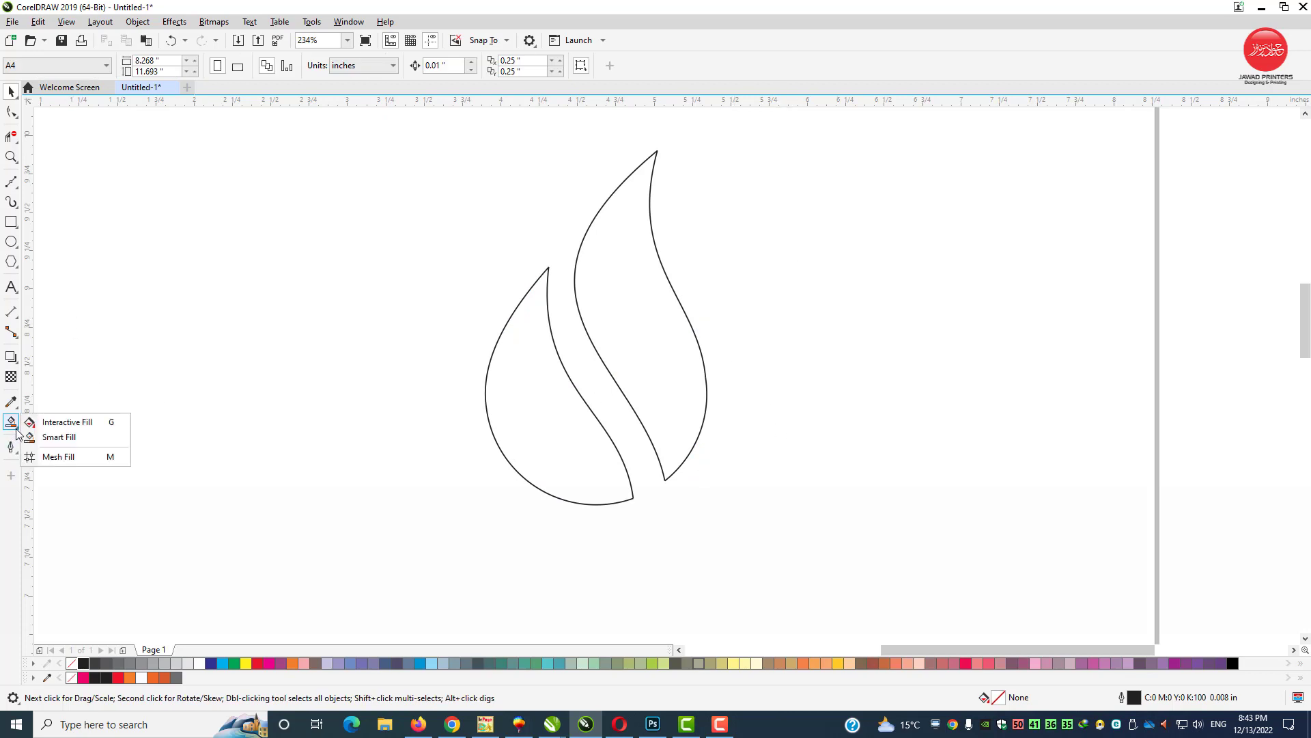
click(64, 438)
click(536, 418)
click(628, 246)
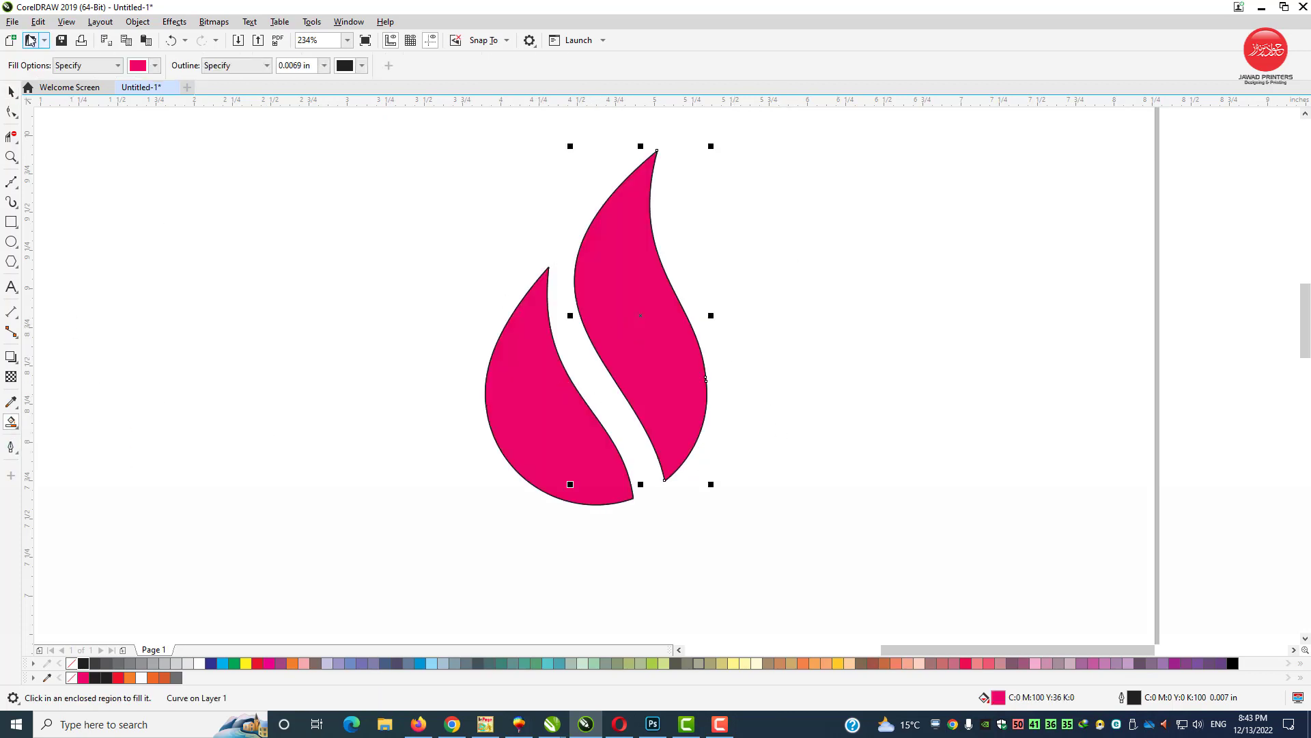
Move the two filled flames aside to the left and delete the original unfilled outlines
click(14, 92)
click(863, 347)
click(661, 408)
shift+click(580, 450)
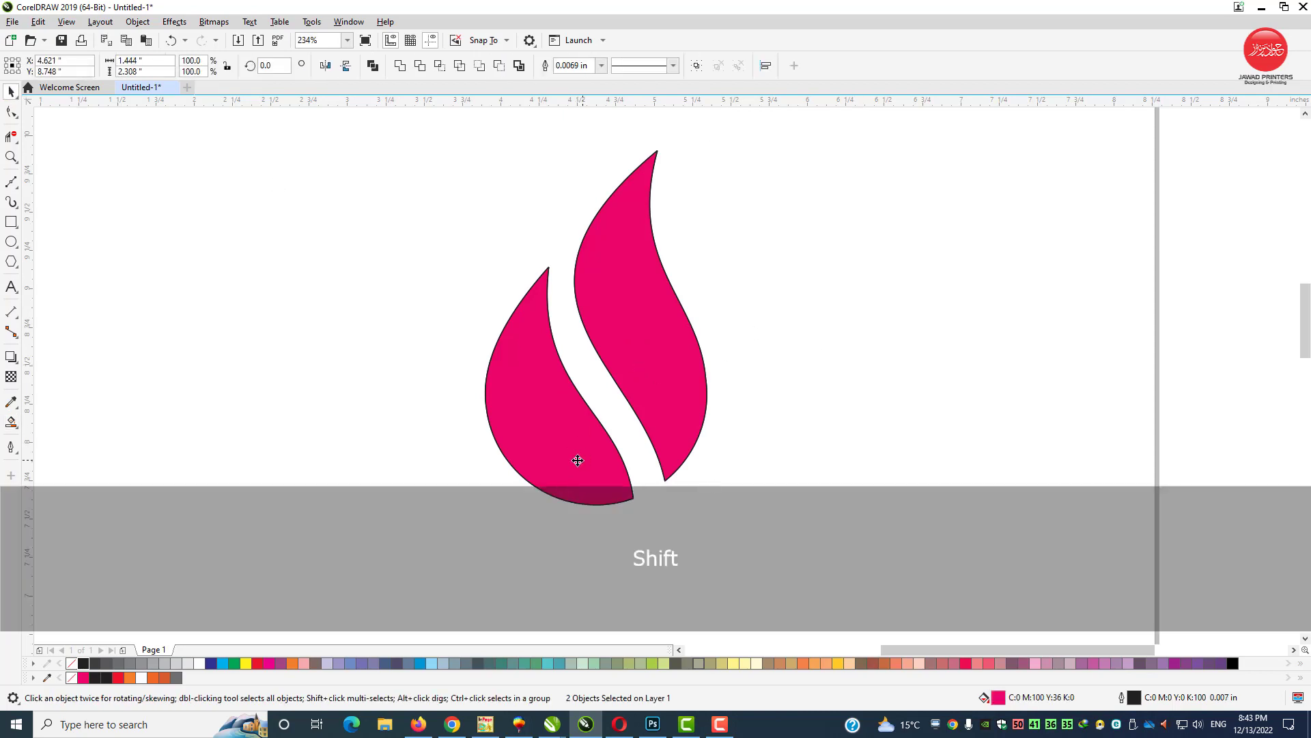
drag(574, 458, 332, 457)
drag(435, 126, 726, 513)
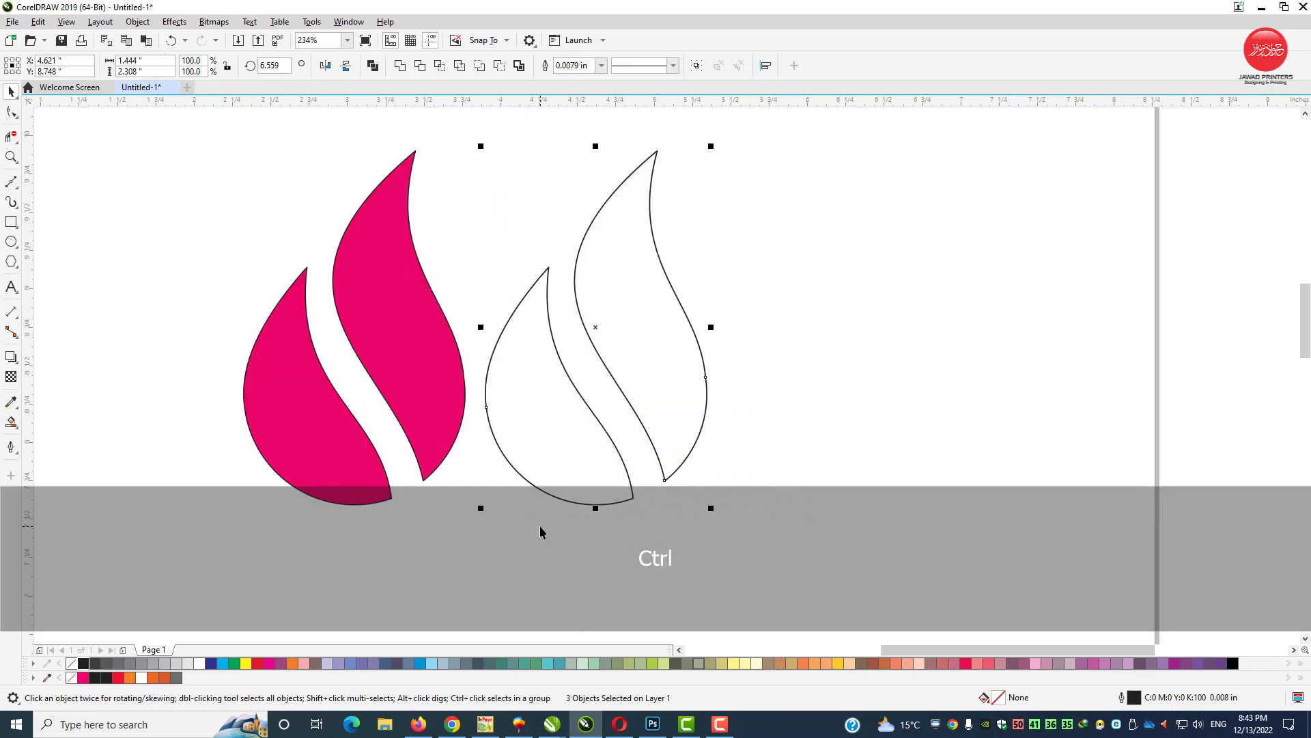
key(Delete)
Move the filled flames back to the right and remove their outlines
drag(219, 138, 509, 533)
drag(420, 321, 654, 320)
right_click(14, 95)
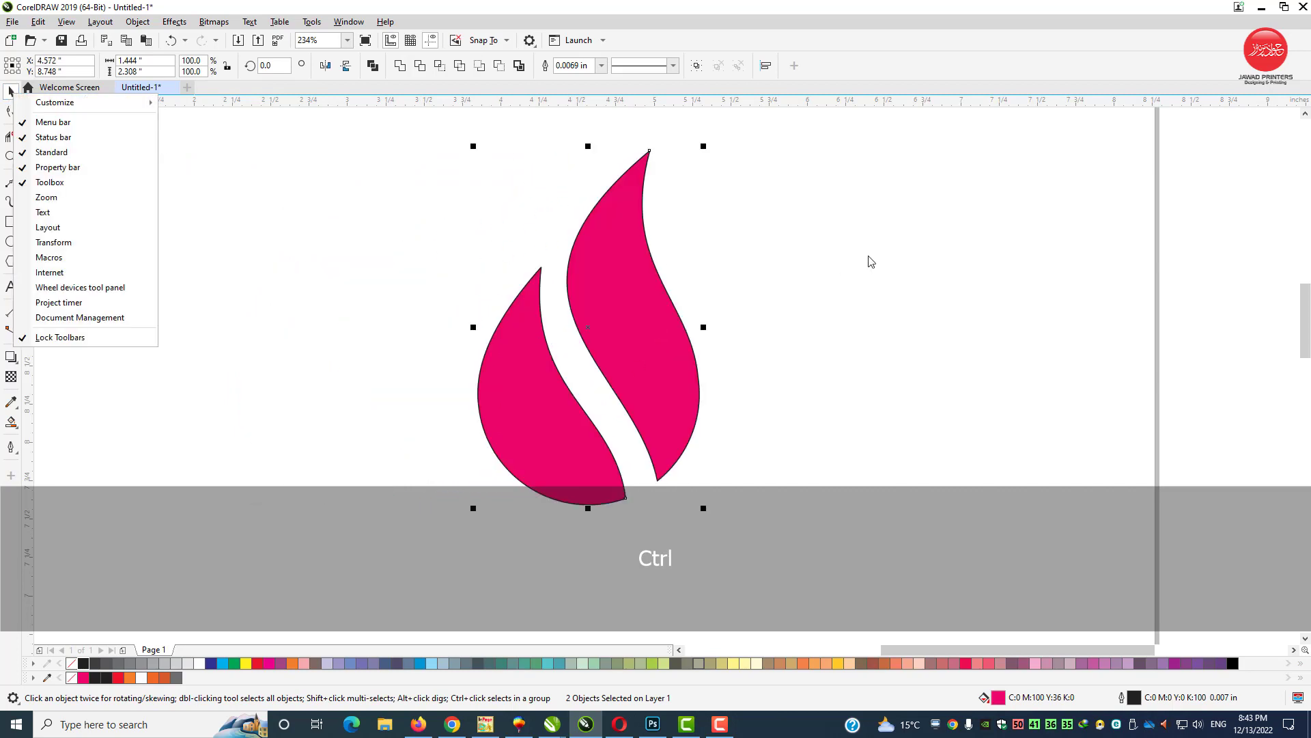
click(870, 260)
right_click(74, 664)
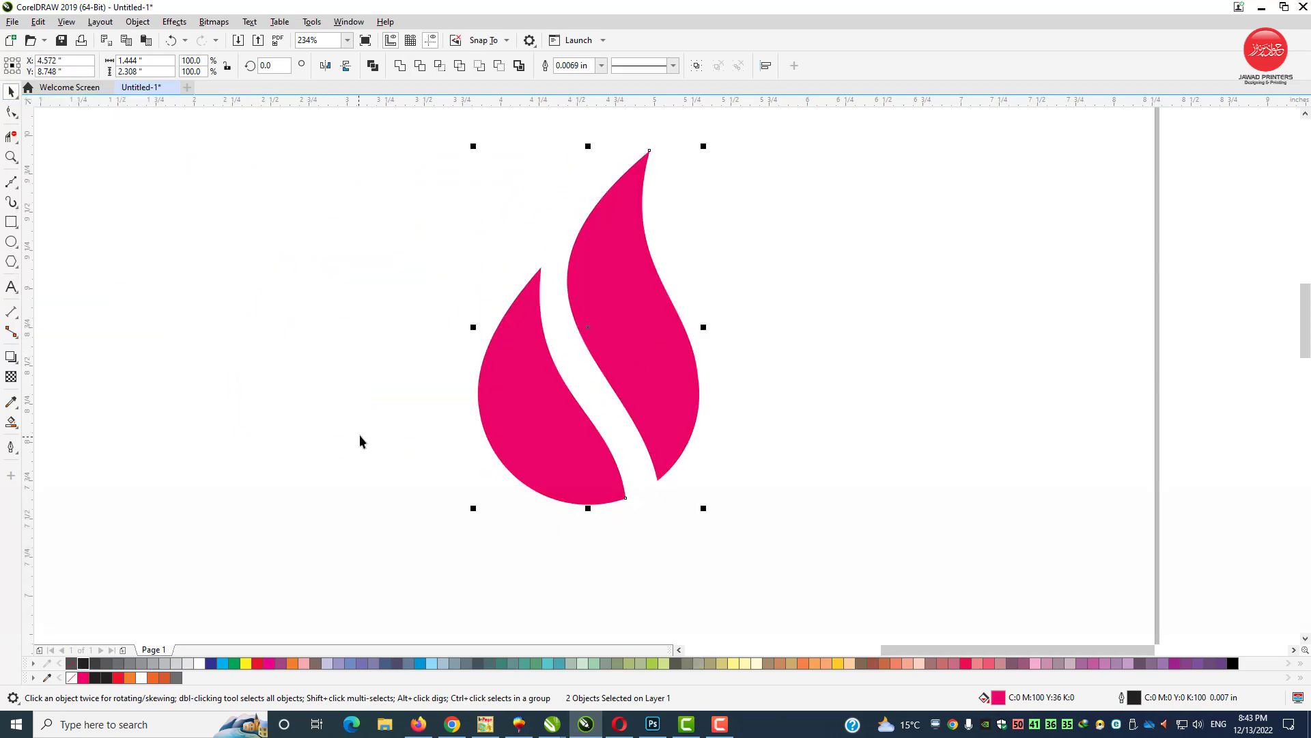
Nudge the left flame 0.01 in up and to the right, closer to the right flame
click(530, 331)
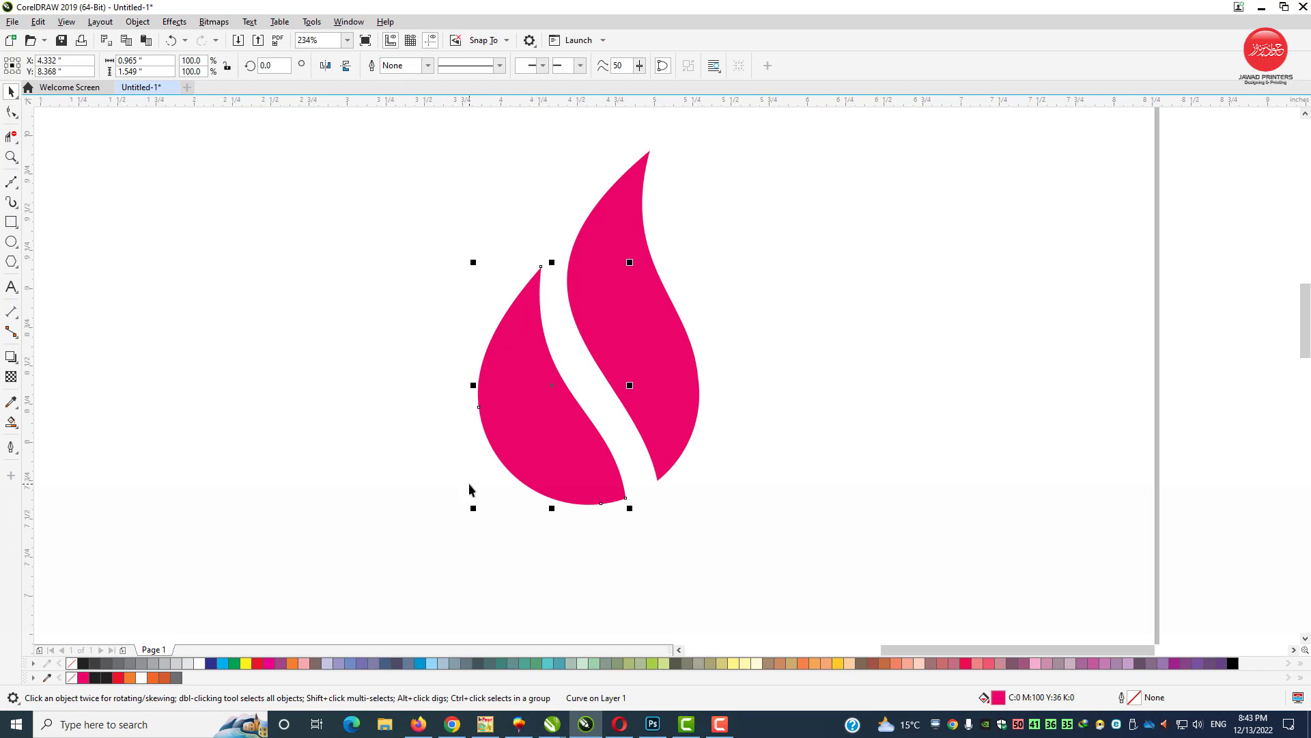
key(Up)
click(612, 415)
Recolor both flames with the dark orange fill C10 M77 Y100 K2
click(584, 418)
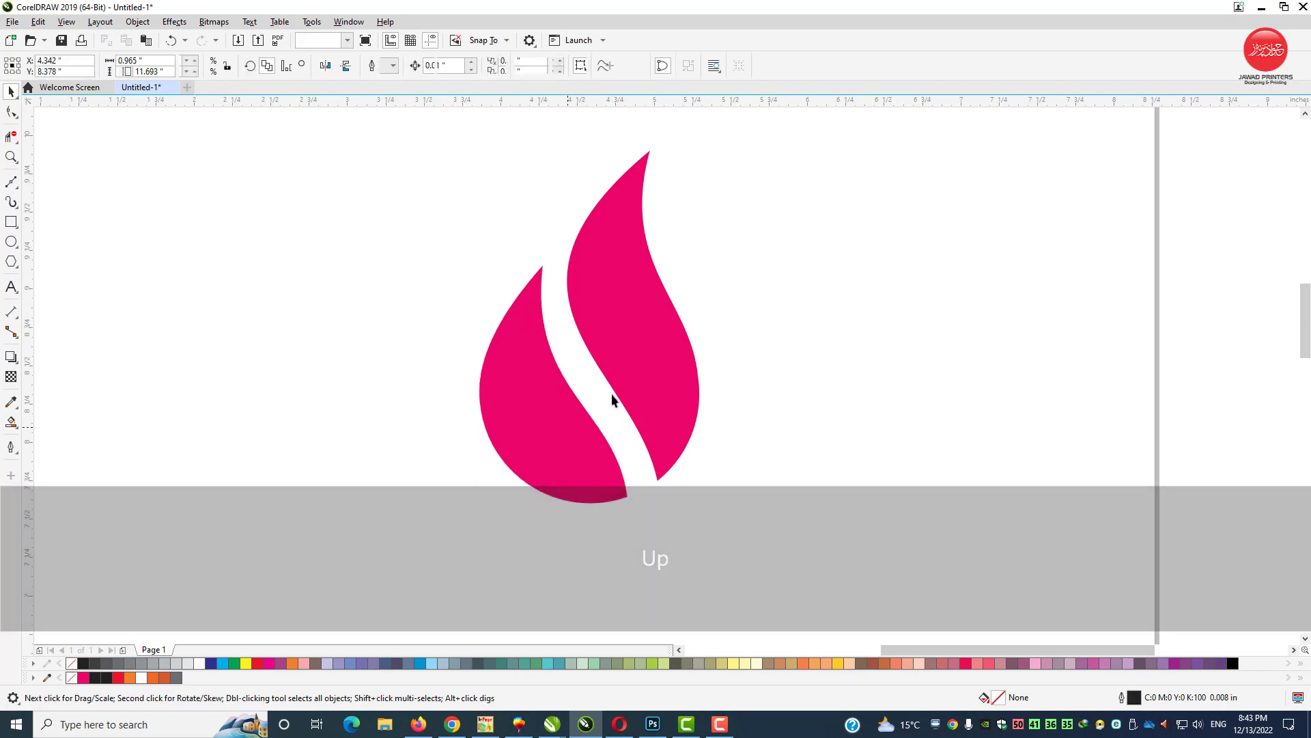
shift+click(647, 374)
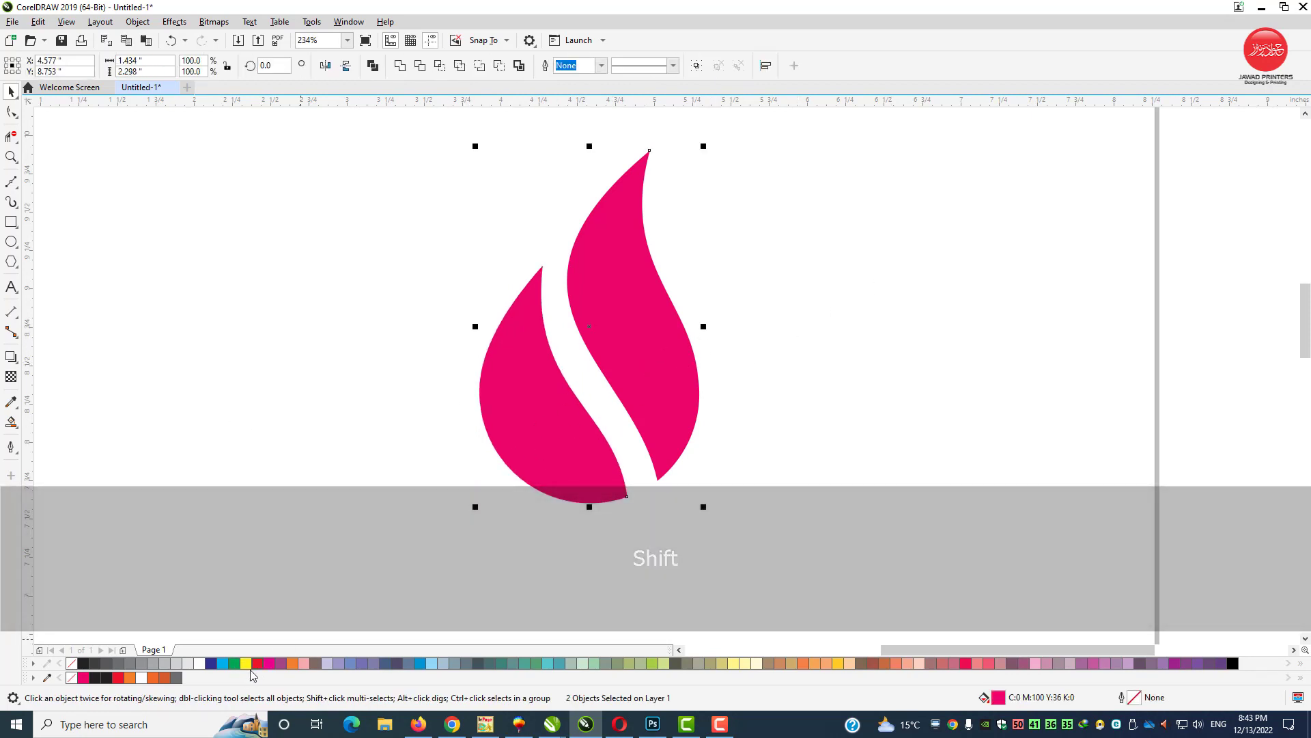
click(164, 678)
click(359, 362)
Copy the left flame aside twice with a slight vertical offset, trim the lower copy into a crescent, and delete the upper copy
drag(555, 424, 247, 425)
key(shift)
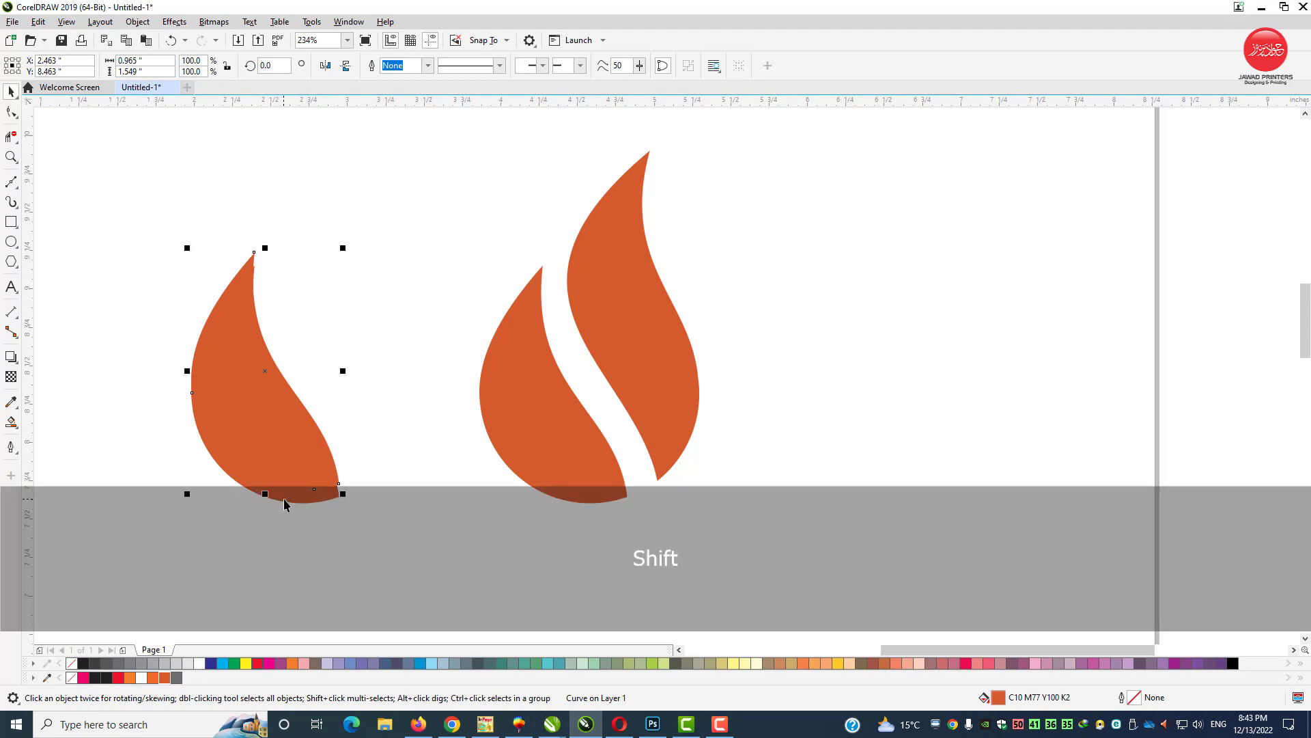
shift+click(287, 506)
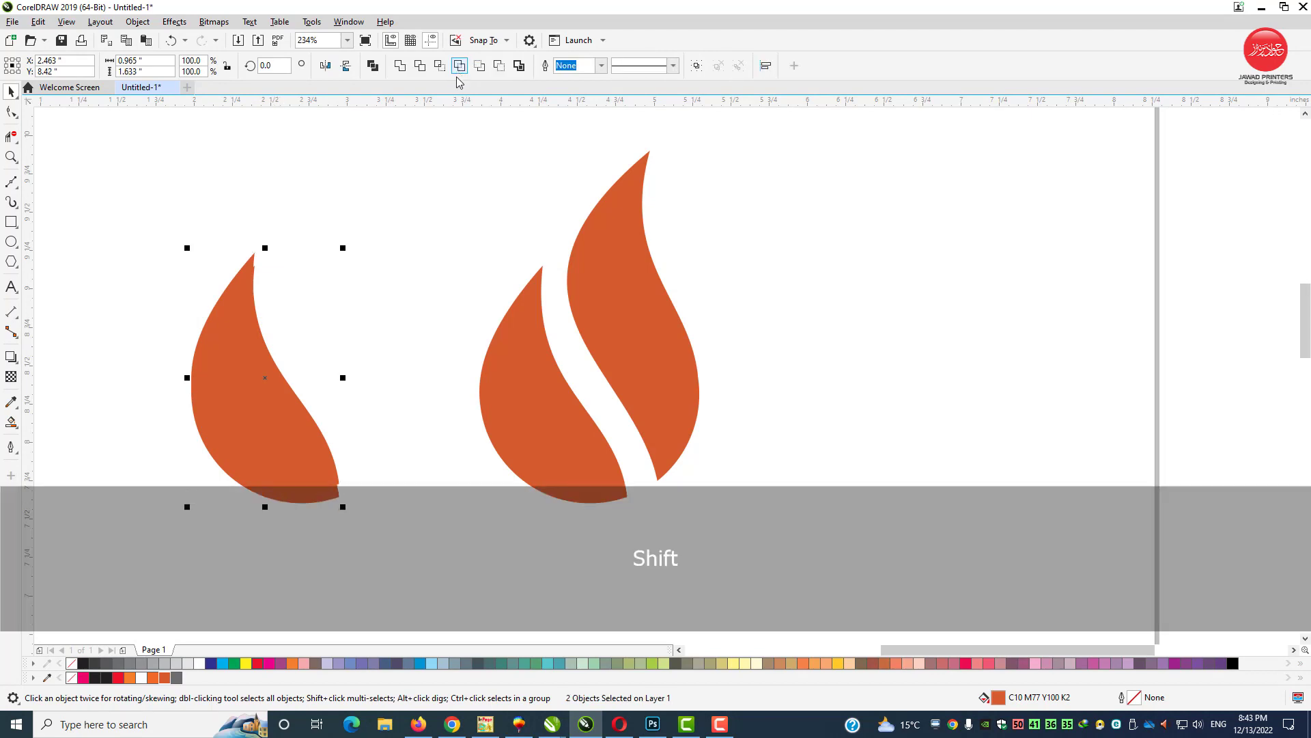
click(353, 344)
drag(288, 447, 347, 345)
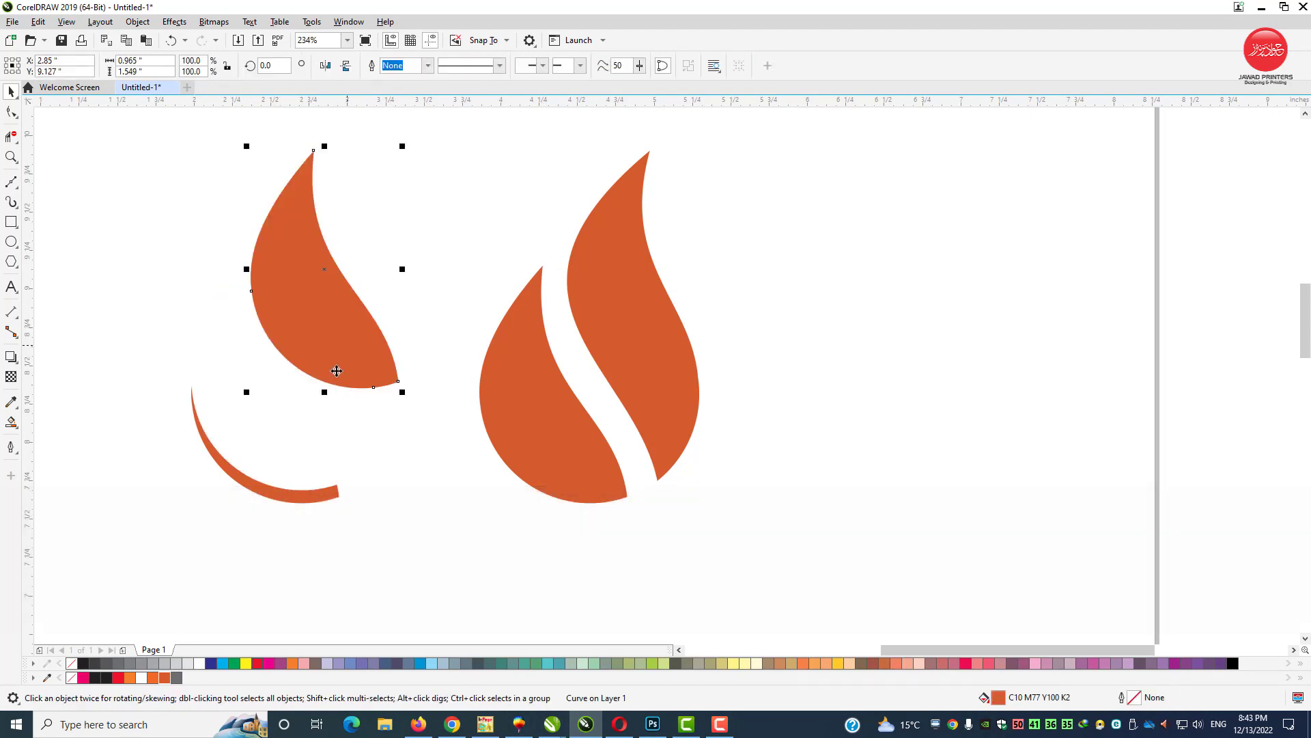
key(Delete)
Delete the nodes of the stray sliver above the crescent so only the crescent remains
click(316, 497)
shift+click(530, 455)
shift+click(531, 454)
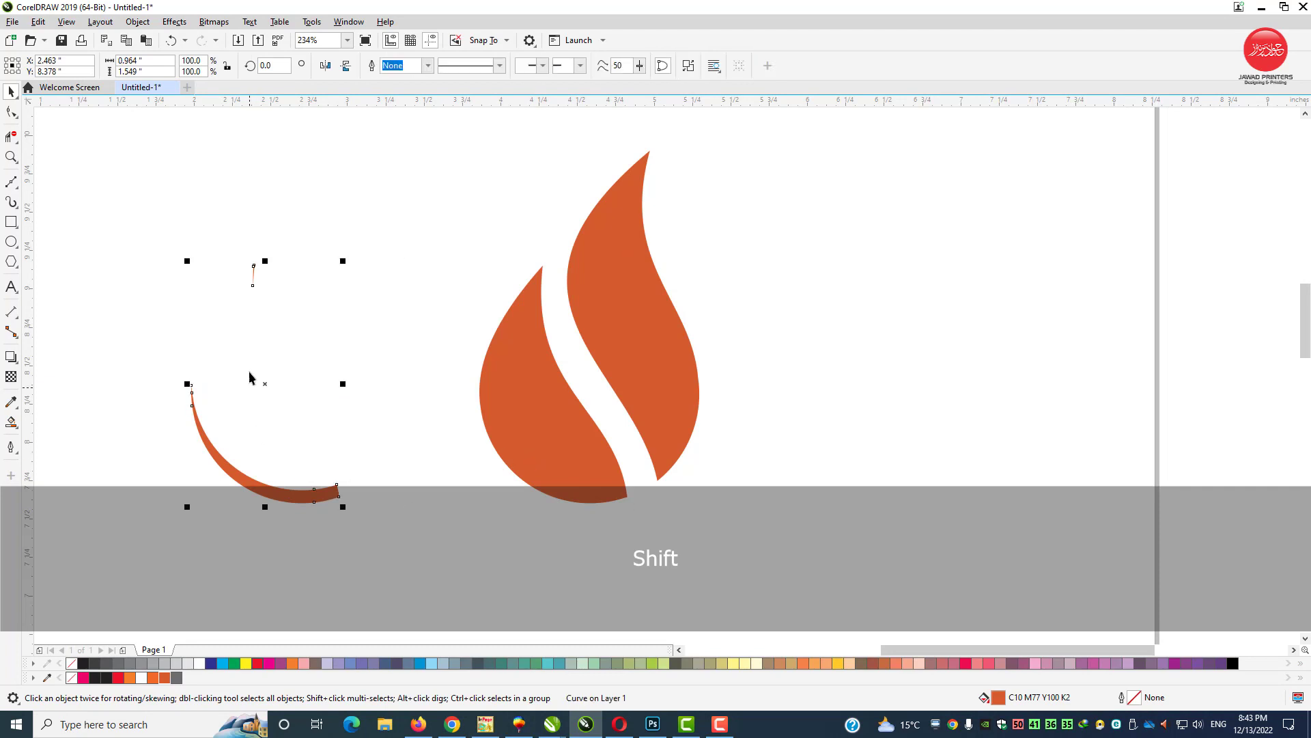
double_click(253, 274)
drag(280, 249, 233, 306)
key(Delete)
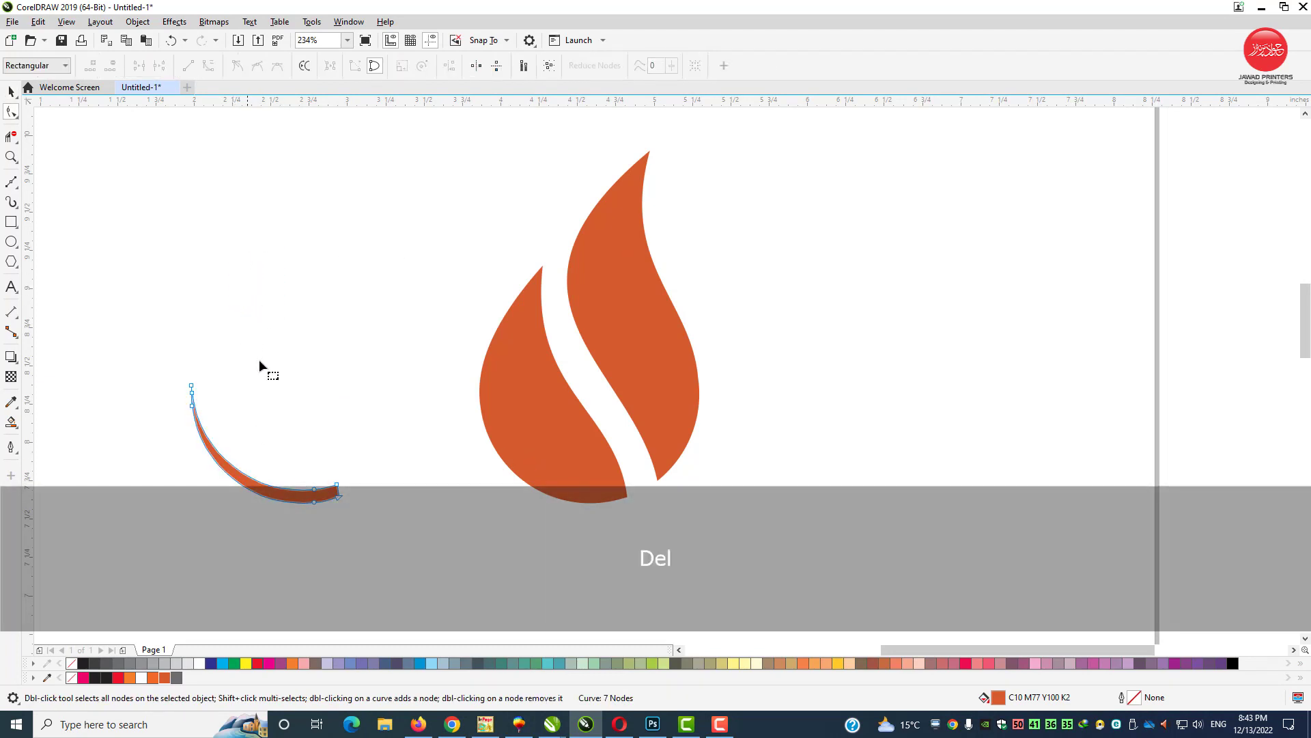
Align the crescent to the left flame's right edge and fill it with lighter orange, C0 M72 Y100 K0
key(space)
shift+click(528, 454)
key(r)
shift+click(538, 432)
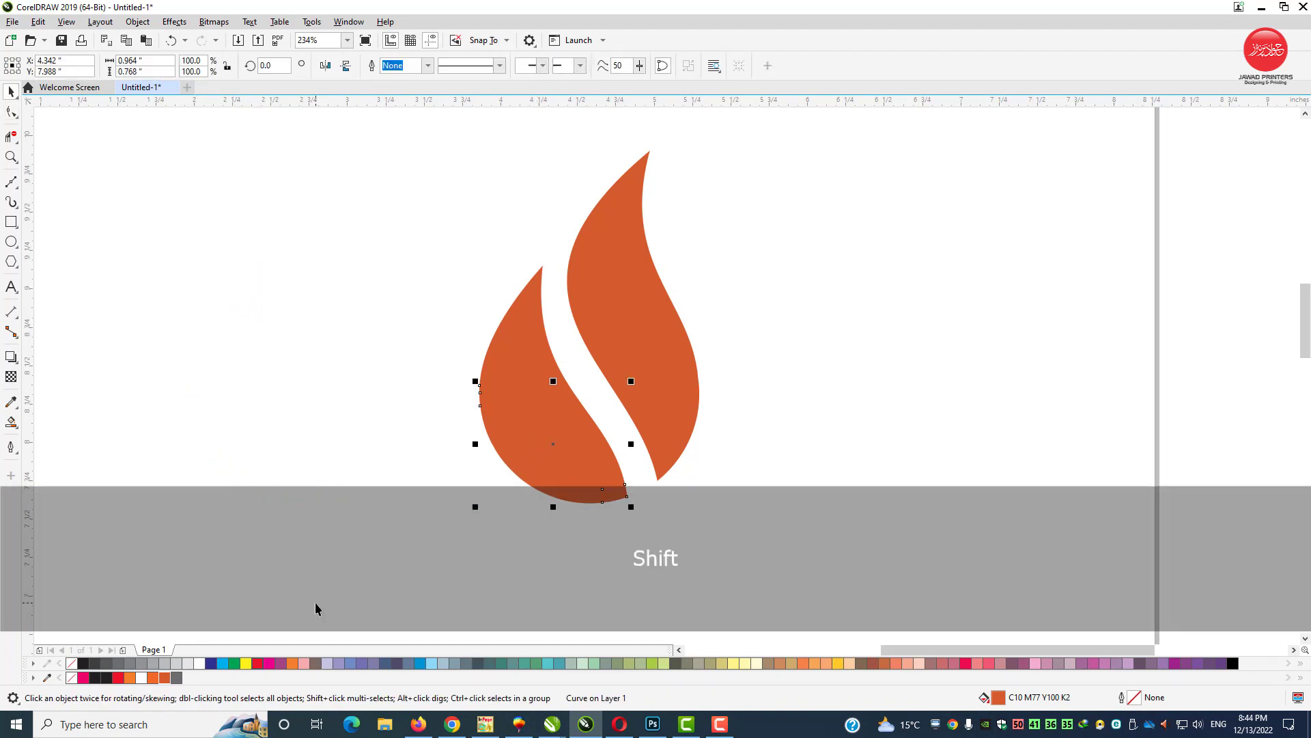
click(158, 676)
Copy the right flame aside twice with a slight diagonal offset and Smart Fill the exposed sliver along its right edge with pink
click(626, 330)
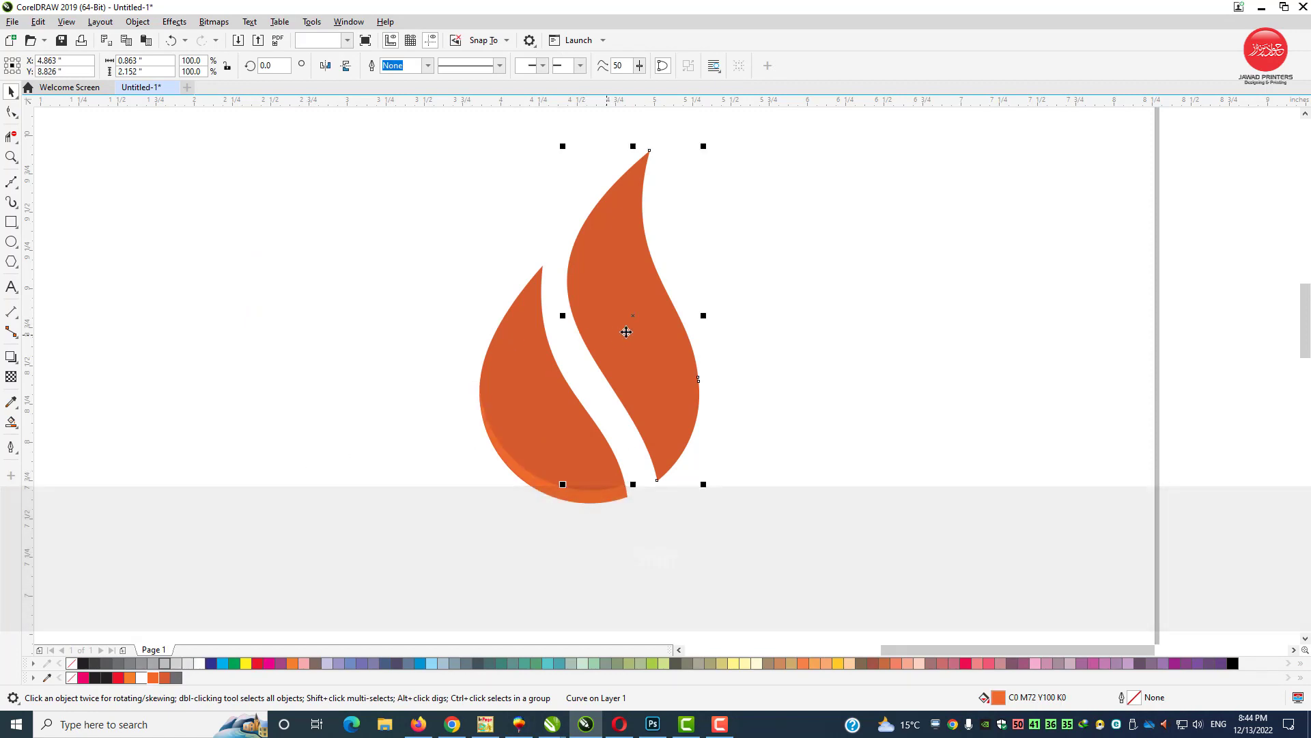
drag(644, 331, 825, 342)
key(space)
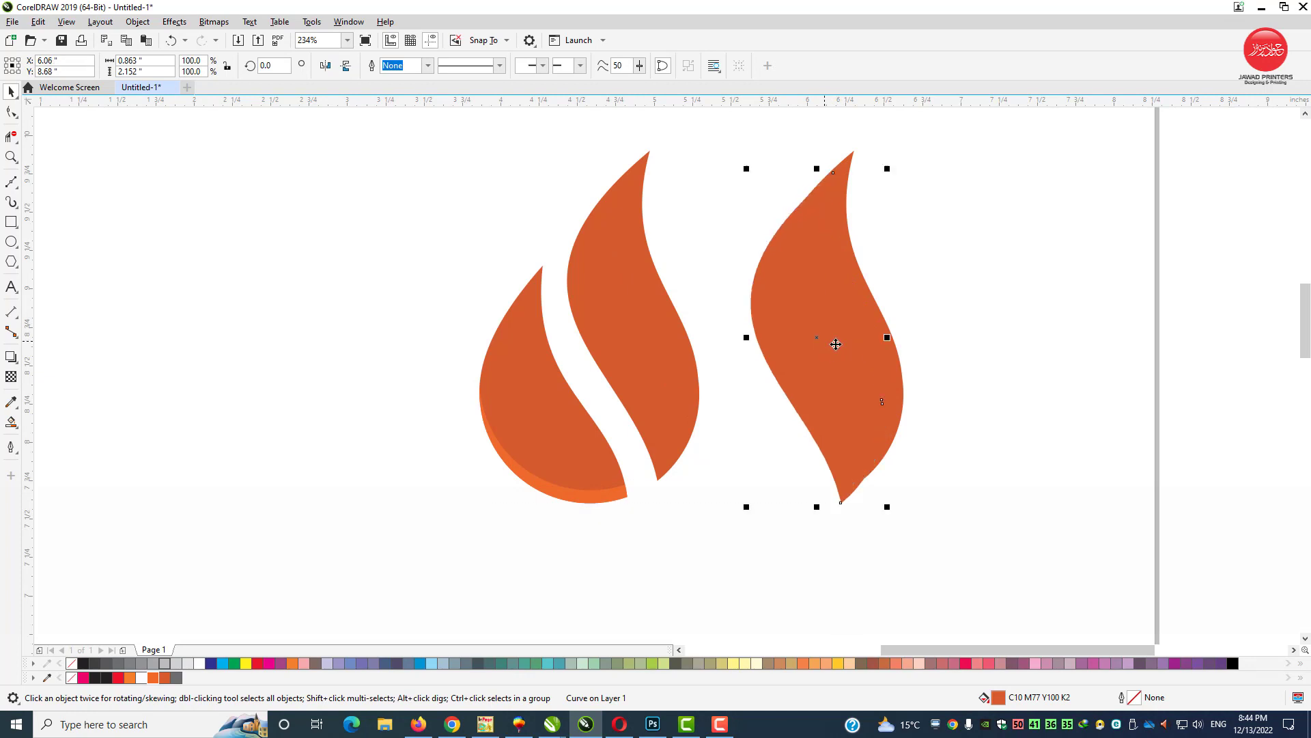
click(17, 429)
click(53, 438)
click(844, 230)
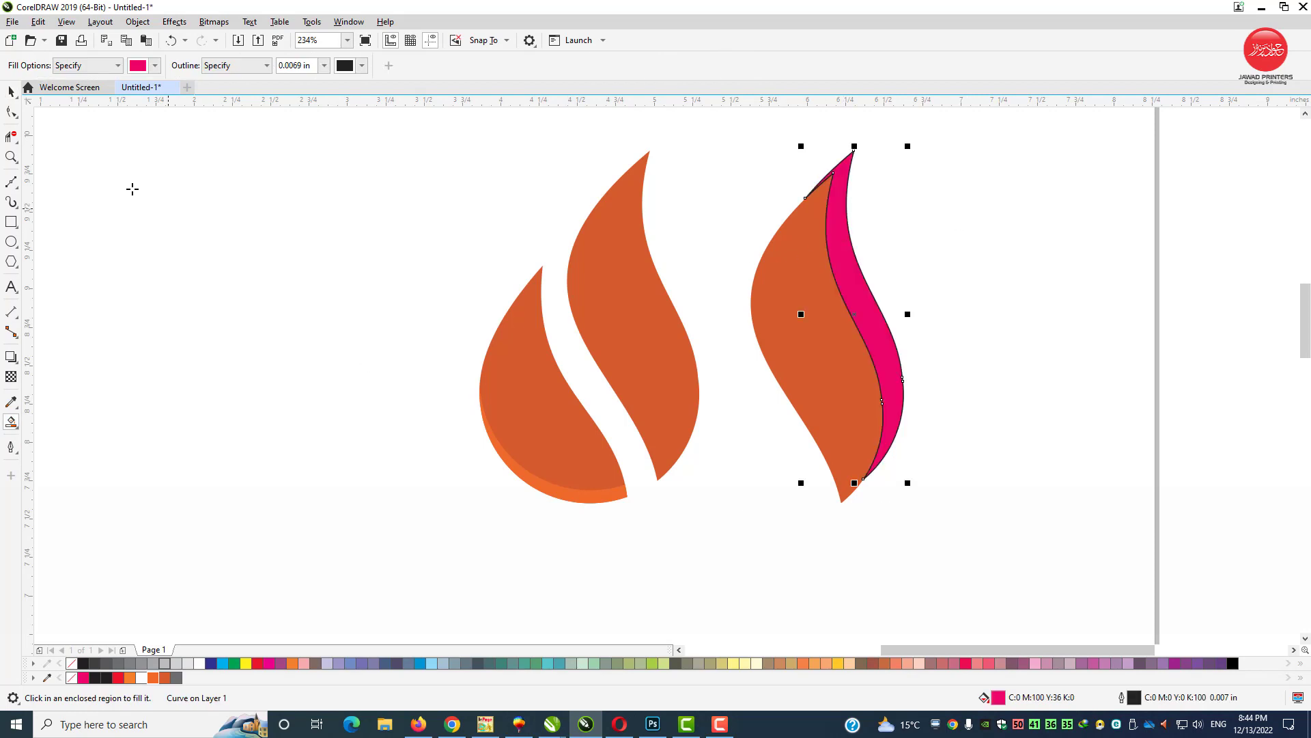
Delete both offset flame copies, keeping only the pink highlight shape
key(space)
click(822, 330)
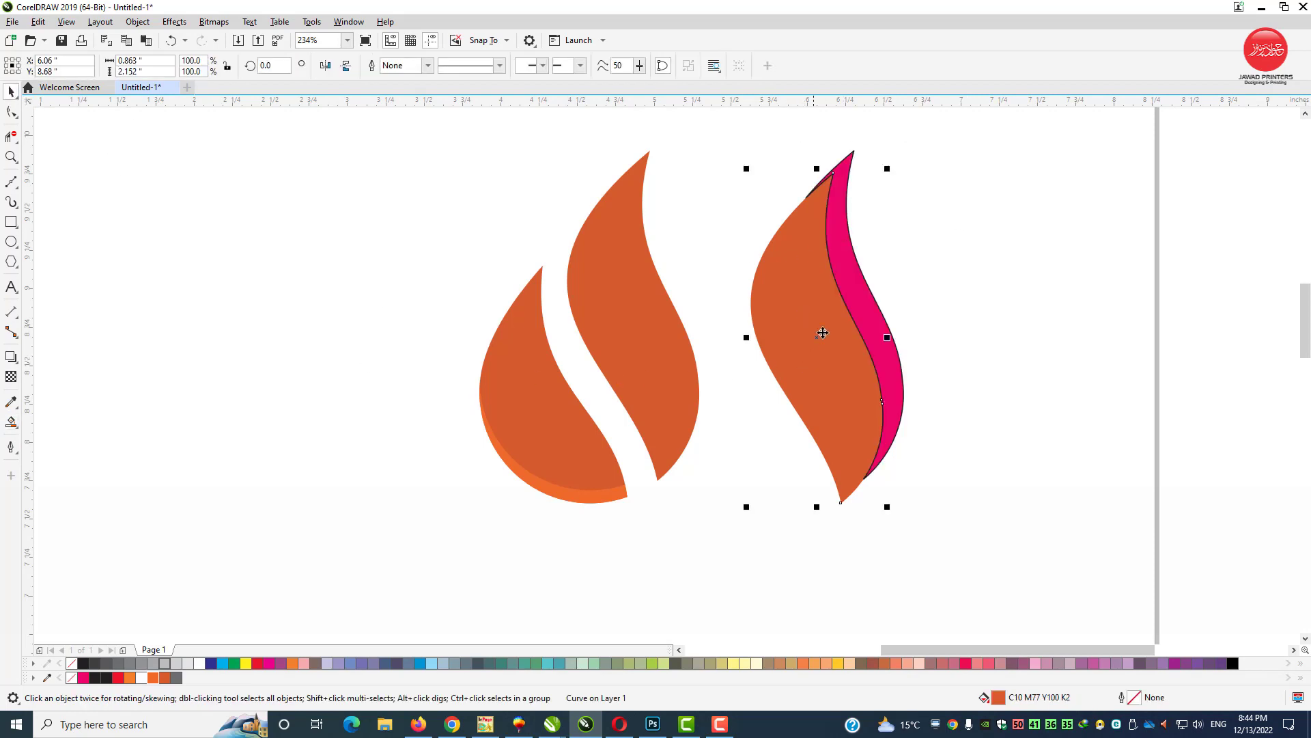
key(Delete)
key(Delete)
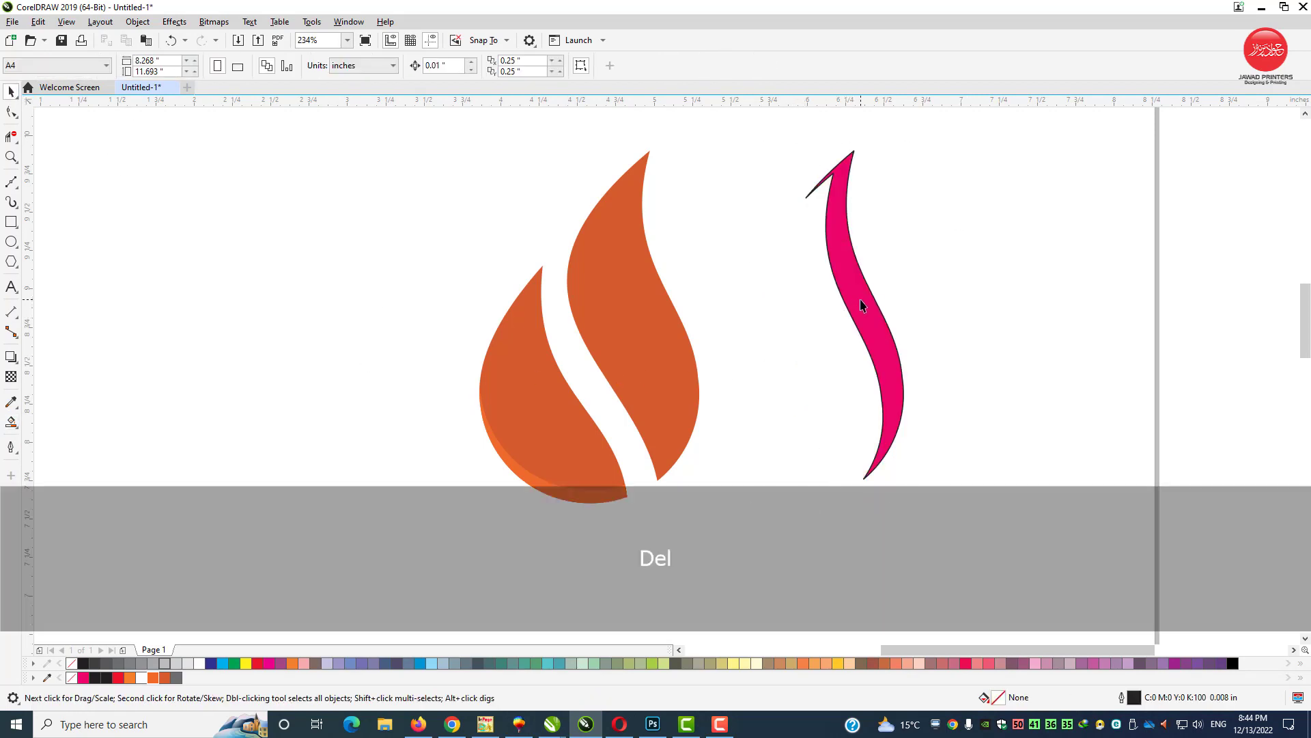
click(858, 292)
key(ctrl+z)
shift+click(666, 340)
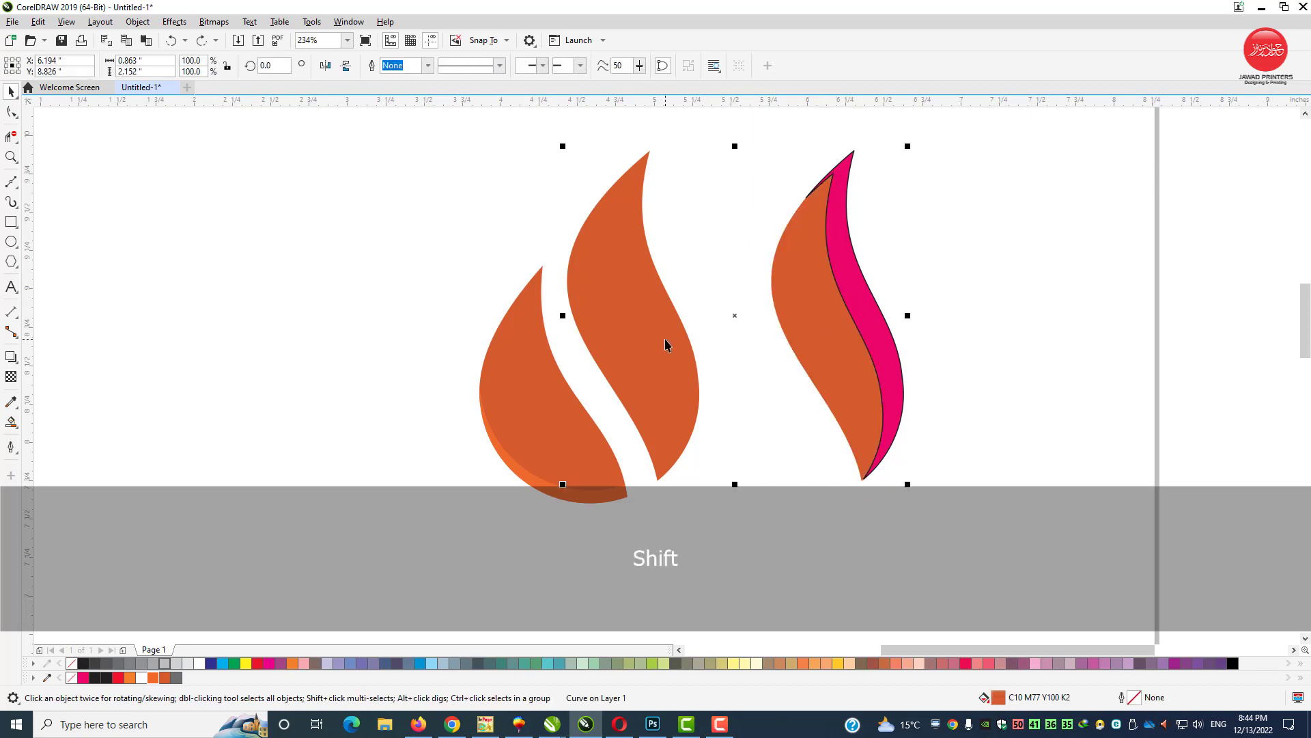
key(l)
click(717, 286)
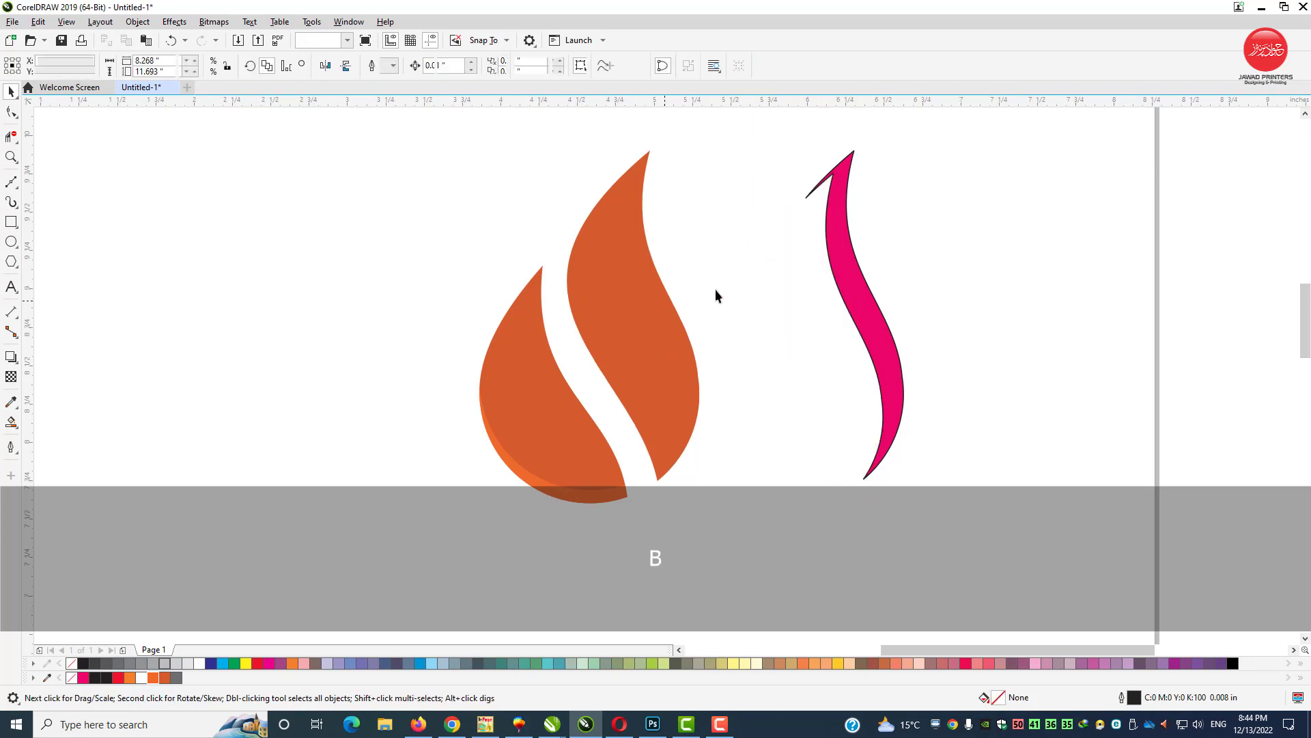
drag(669, 309, 730, 294)
key(ctrl+z)
click(622, 366)
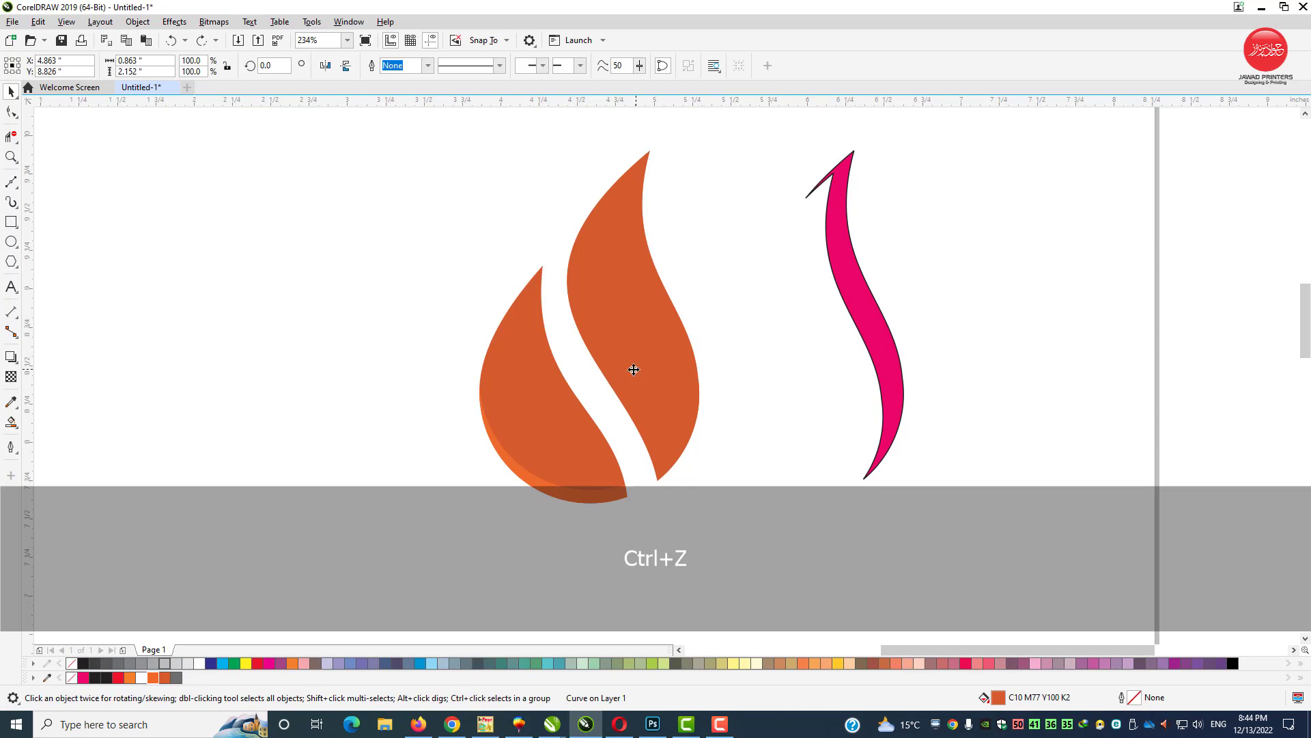
drag(621, 368, 600, 376)
key(ctrl+z)
click(198, 664)
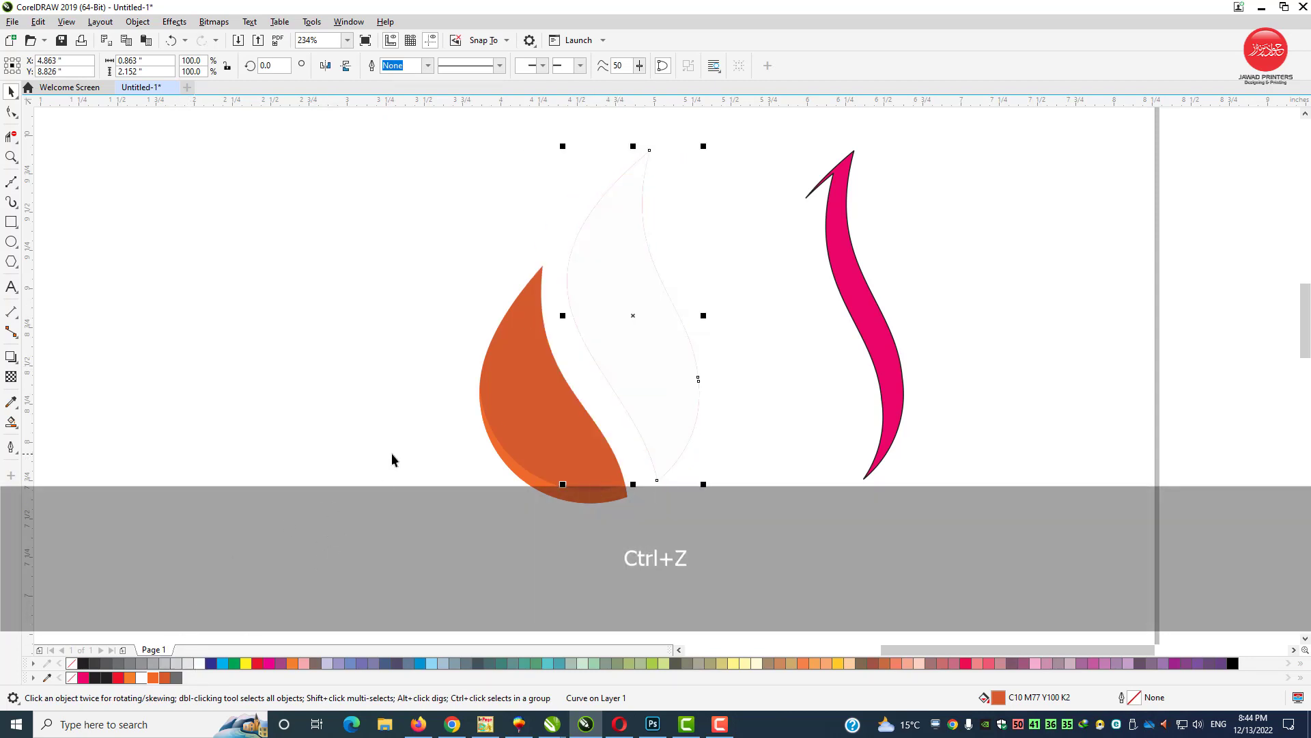
key(shift+Page_Down)
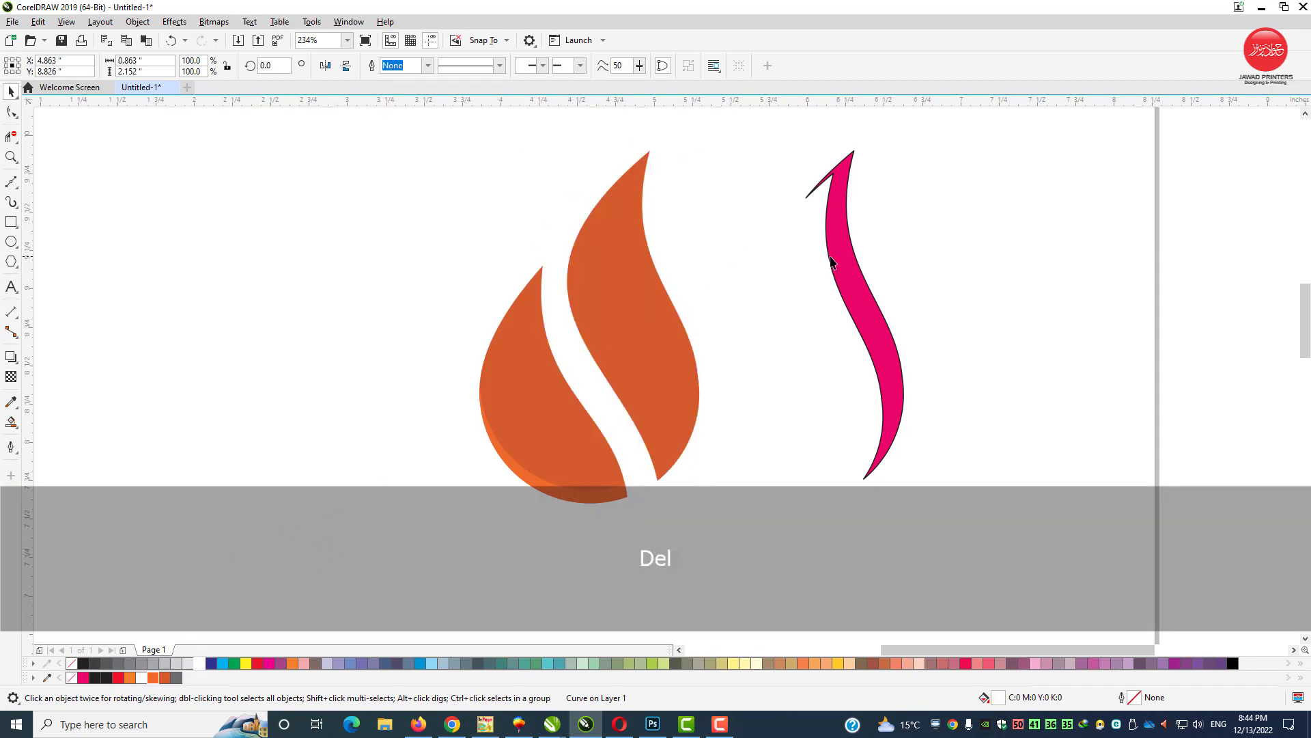
Align the pink highlight shape with the right and top edges of the original right flame
click(832, 263)
shift+click(655, 295)
key(r)
key(t)
click(699, 272)
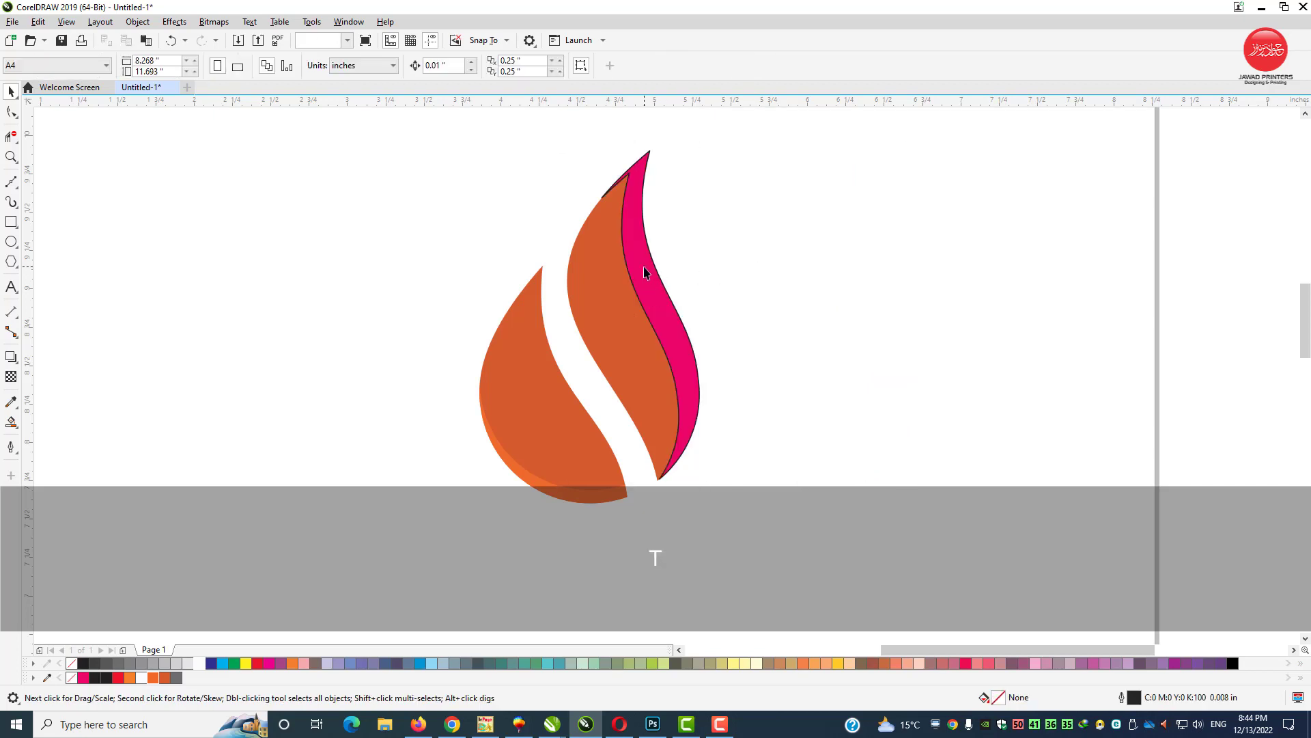
Fill the right flame's highlight with lighter orange, C0 M72 Y100 K0, and remove its outline
click(644, 269)
key(F10)
key(F2)
drag(579, 158, 512, 334)
key(Delete)
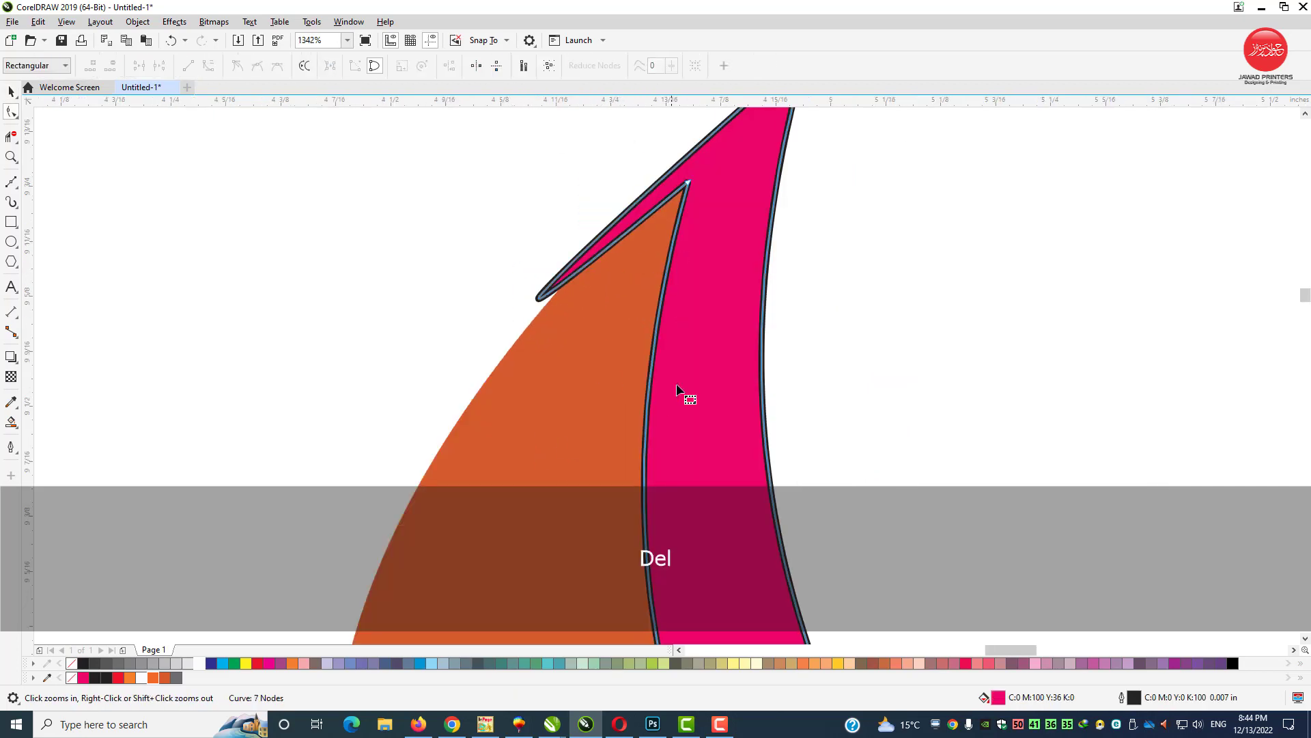
click(153, 677)
right_click(72, 677)
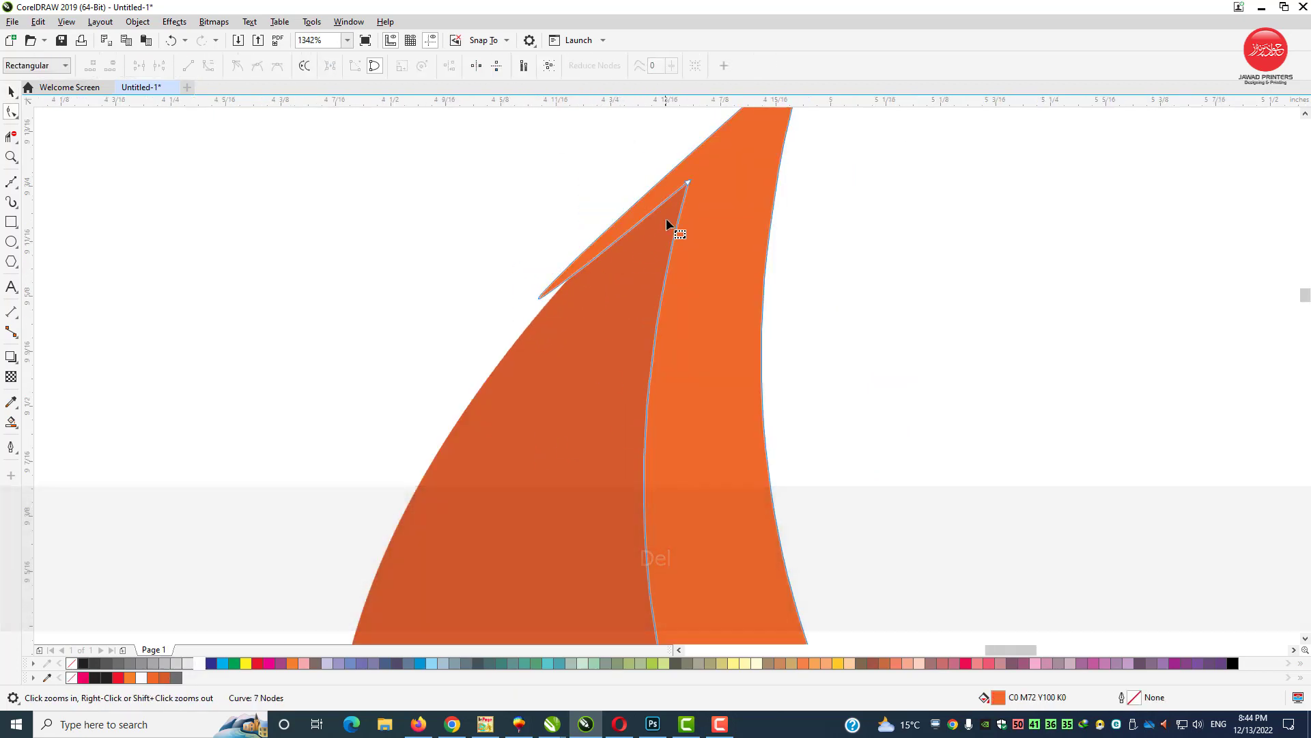
Straighten the stray sliver's edge near the highlight's tip and delete the extra nodes so the highlight tapers into the flame's point
right_click(560, 283)
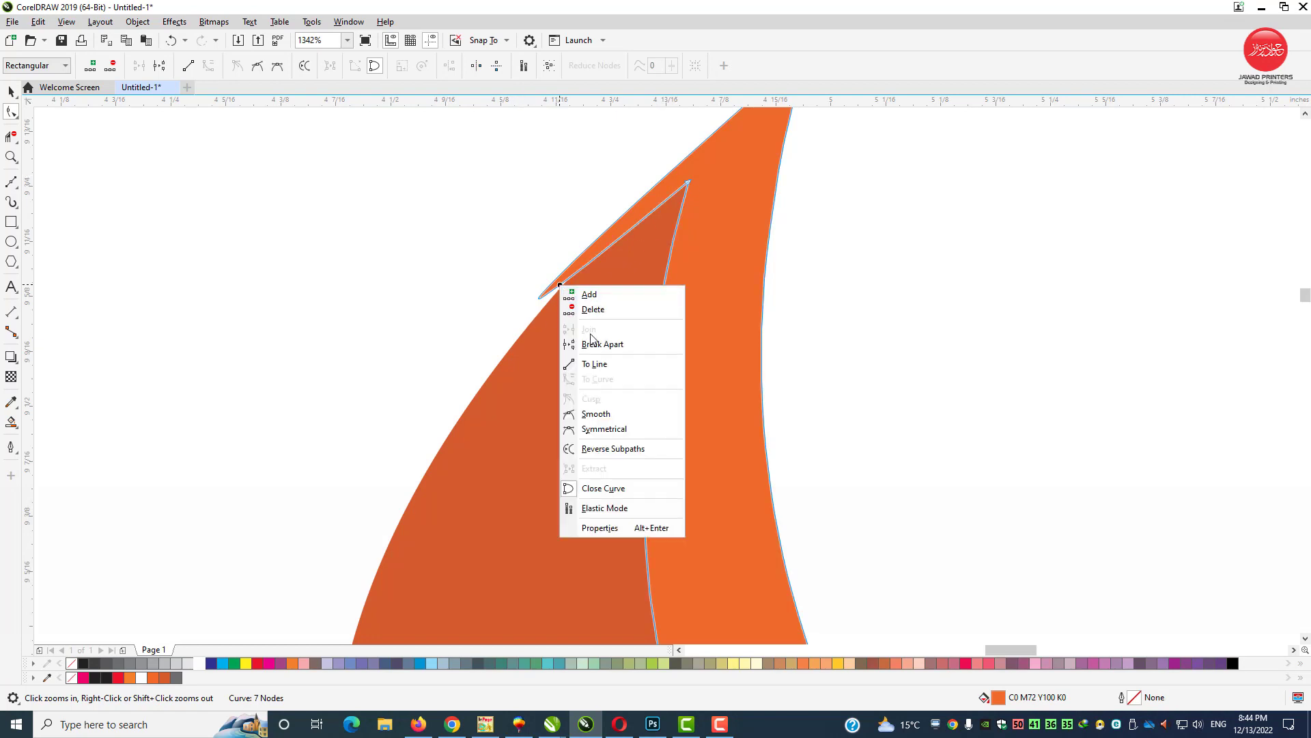
click(586, 363)
scroll(662, 230, down, 2)
key(F2)
drag(658, 141, 793, 288)
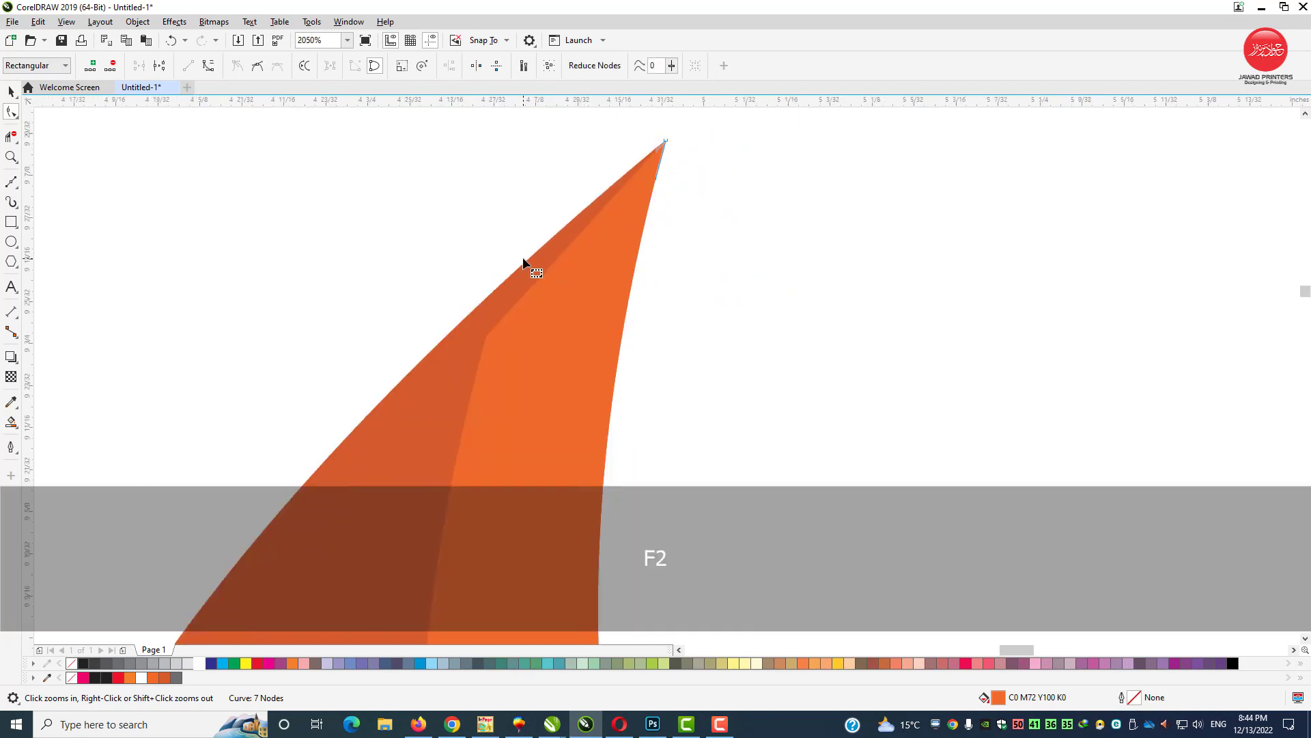
click(546, 270)
right_click(546, 271)
click(437, 367)
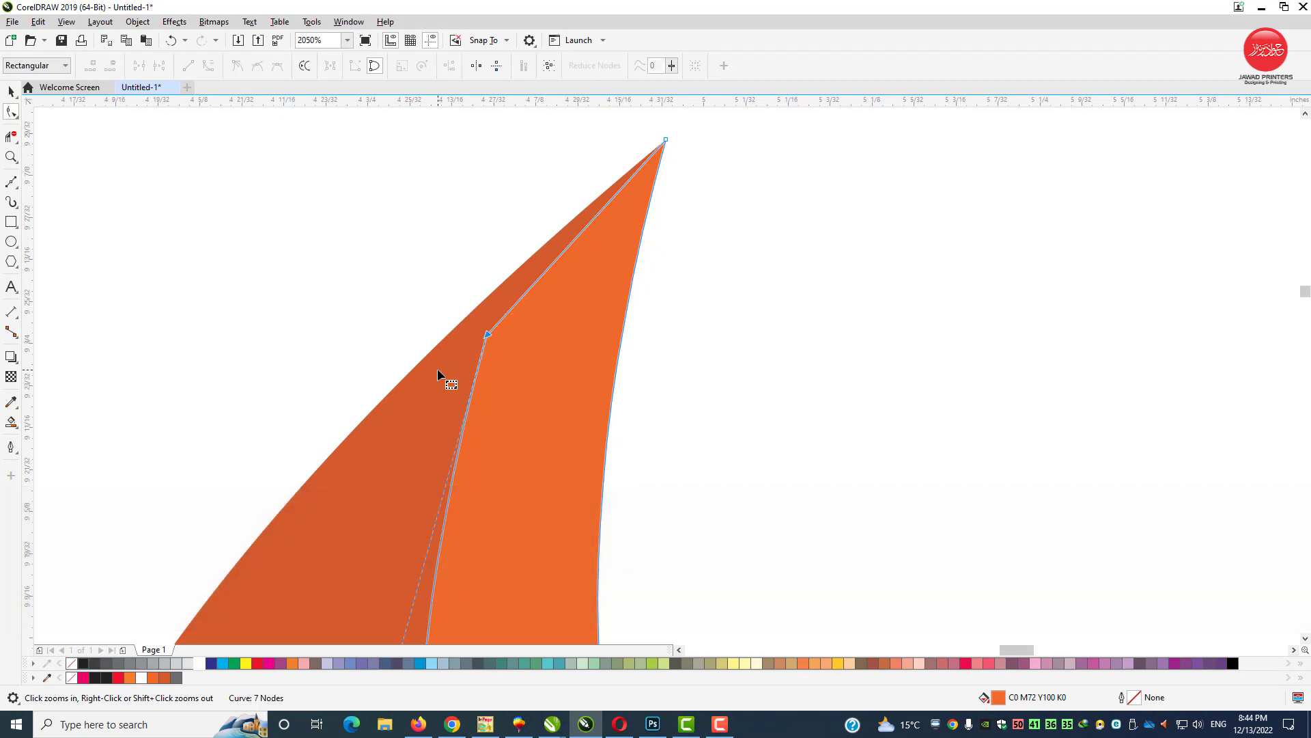
key(Delete)
key(F3)
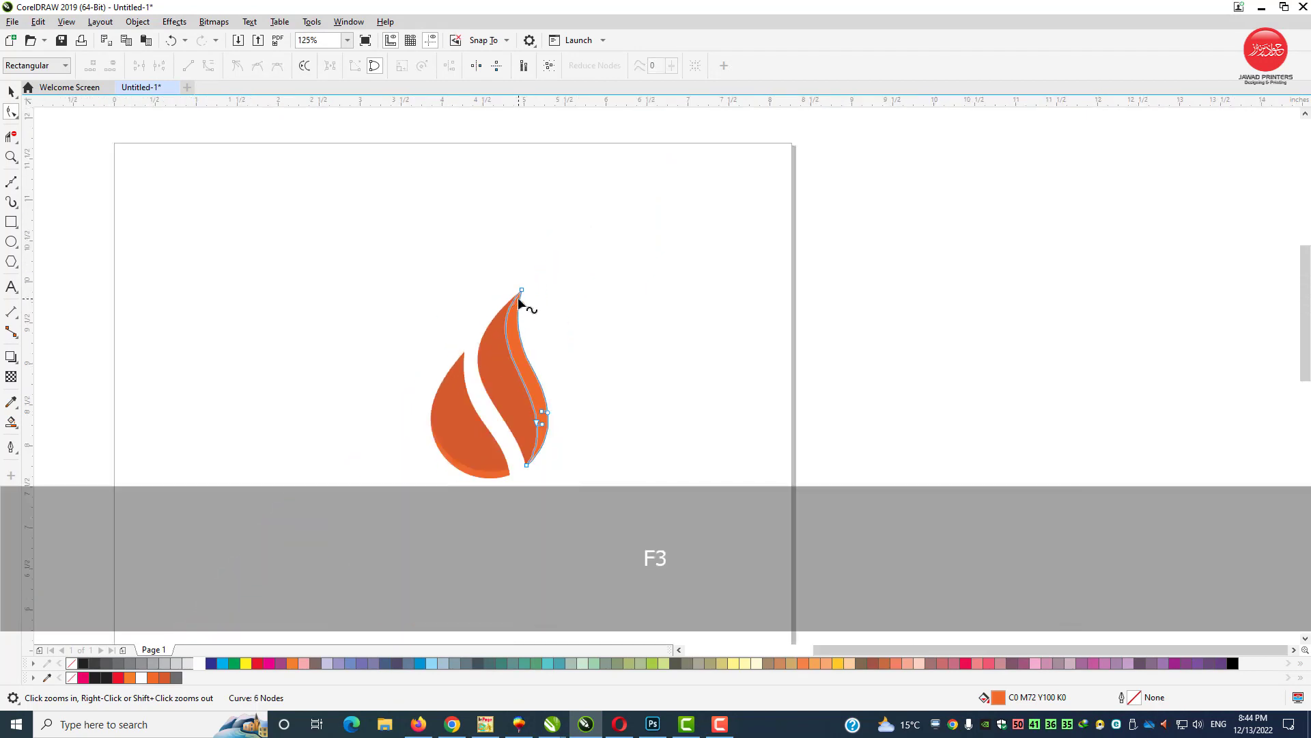
Fill the right flame's highlight with white and apply a linear transparency that fades it out downward
drag(601, 501, 600, 500)
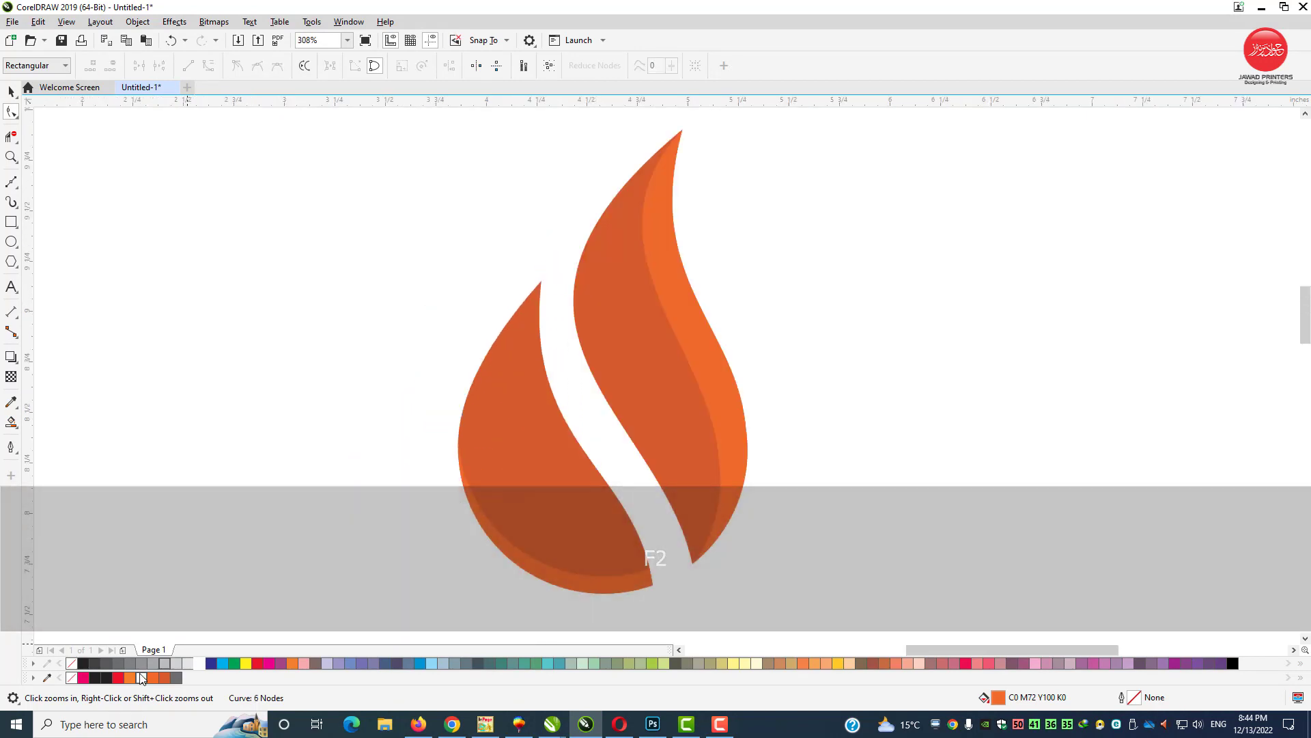
click(141, 677)
key(ctrl)
key(ctrl+space)
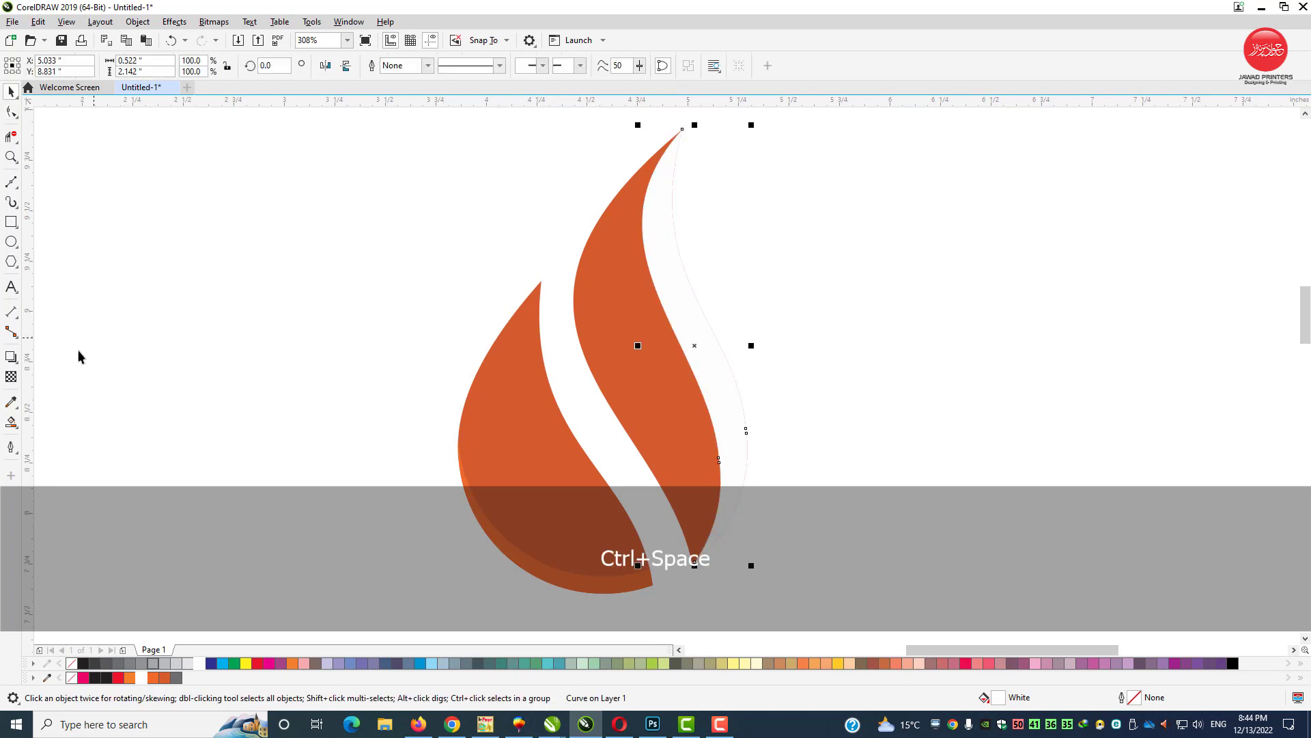
click(10, 377)
key(F3)
drag(658, 129, 658, 281)
drag(659, 134, 657, 323)
click(11, 91)
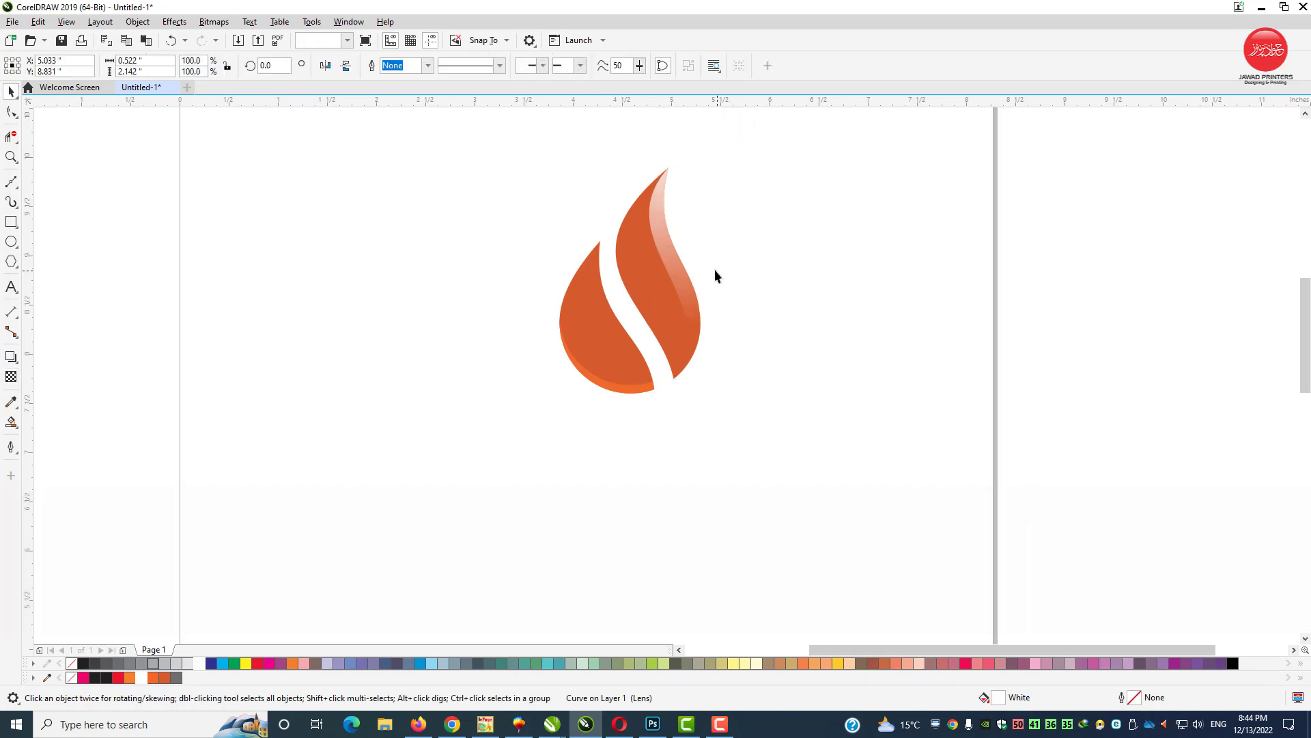
Recolor both flames C0 M72 Y100 K0 and the left flame's lower crescent dark orange, C10 M77 Y100 K2
key(F2)
drag(507, 469, 733, 252)
drag(814, 142, 814, 142)
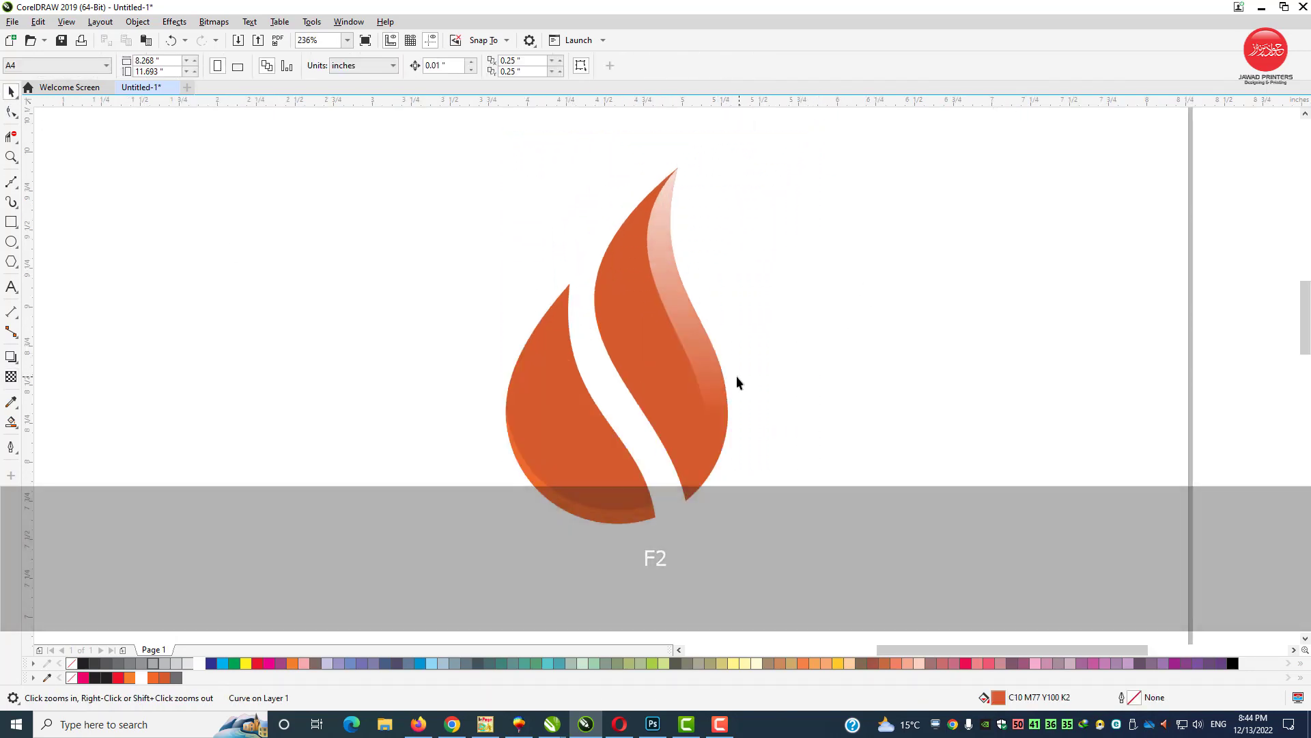
click(156, 679)
key(ctrl+r)
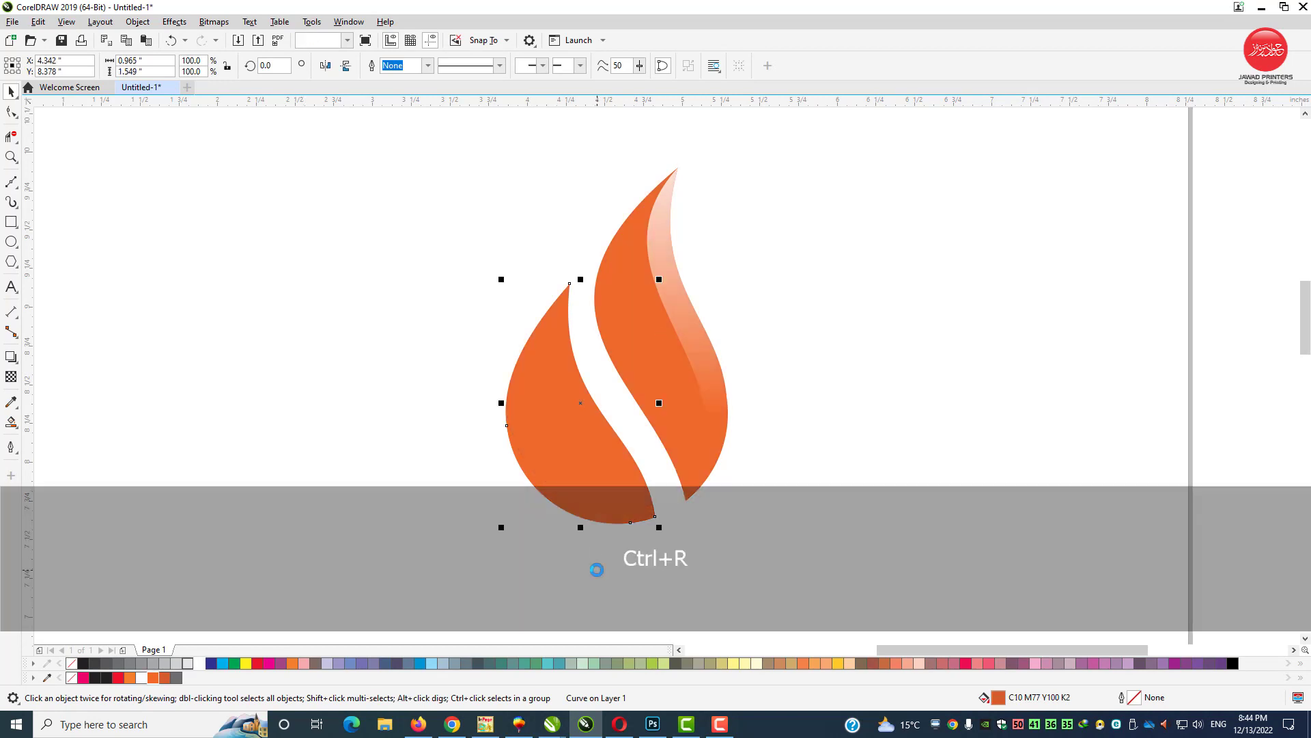
click(616, 521)
click(166, 679)
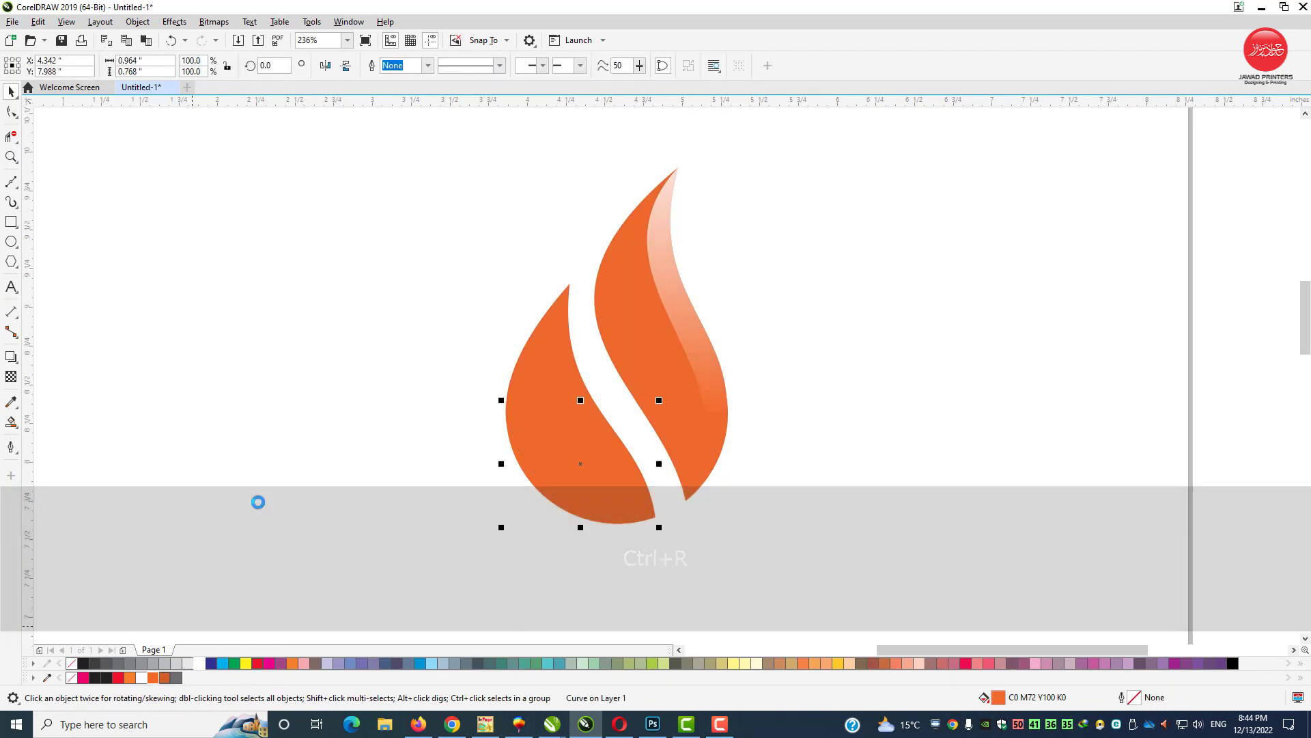
click(452, 361)
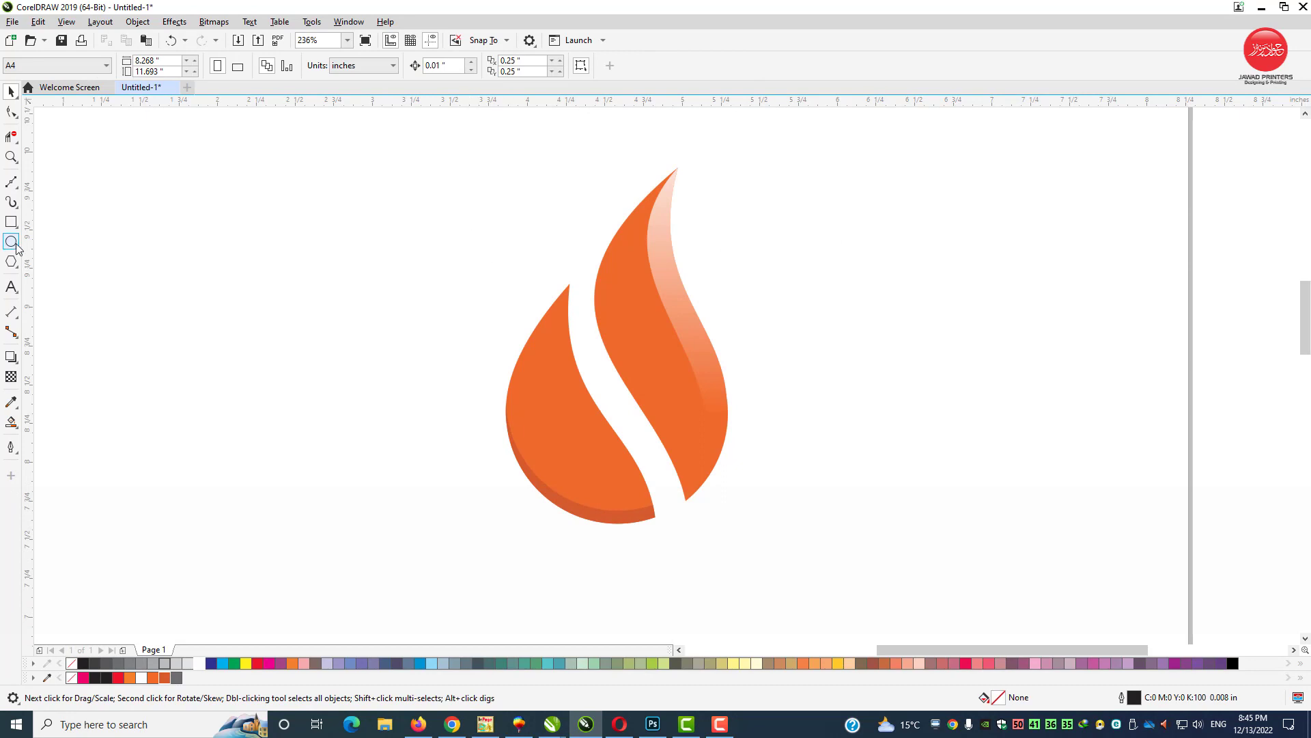
Add the text FIRE SPIRIT in 24 pt Arial and position it centered below the flames
click(12, 288)
click(498, 586)
key(Caps_Lock)
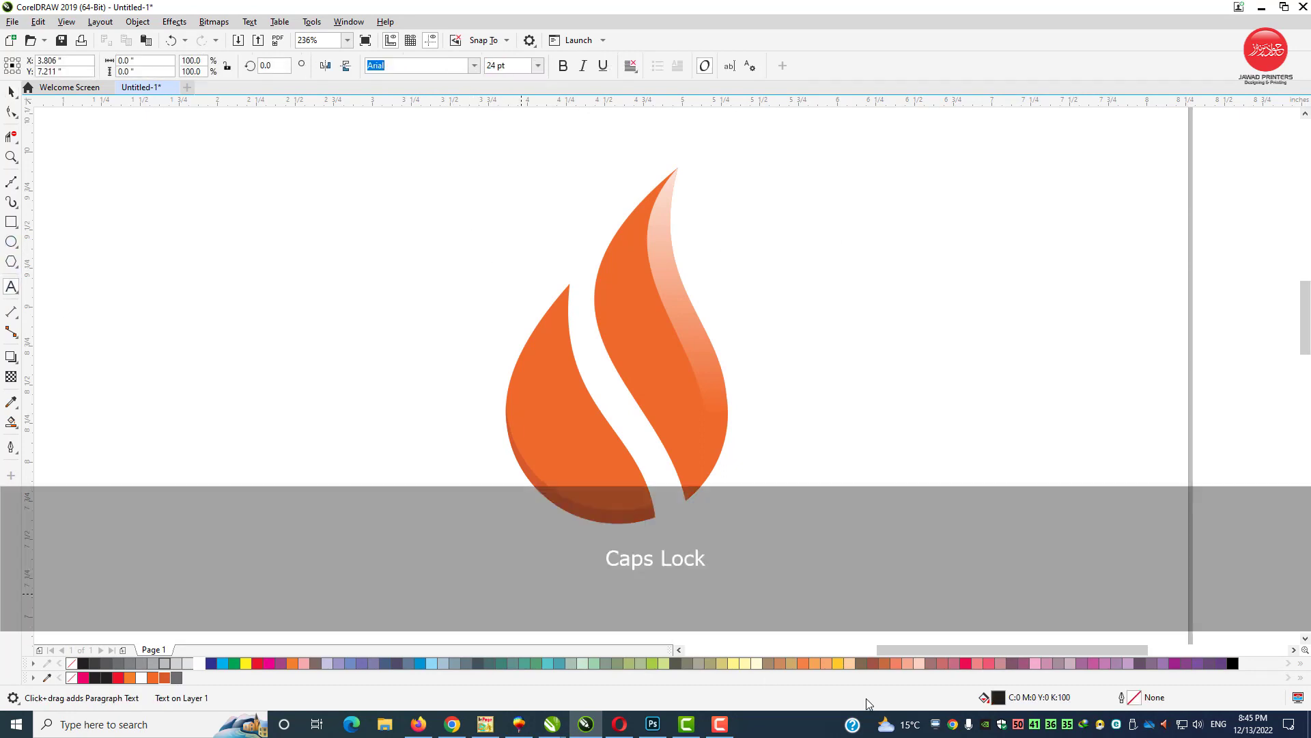
text(fir)
text(RE SPIRIT)
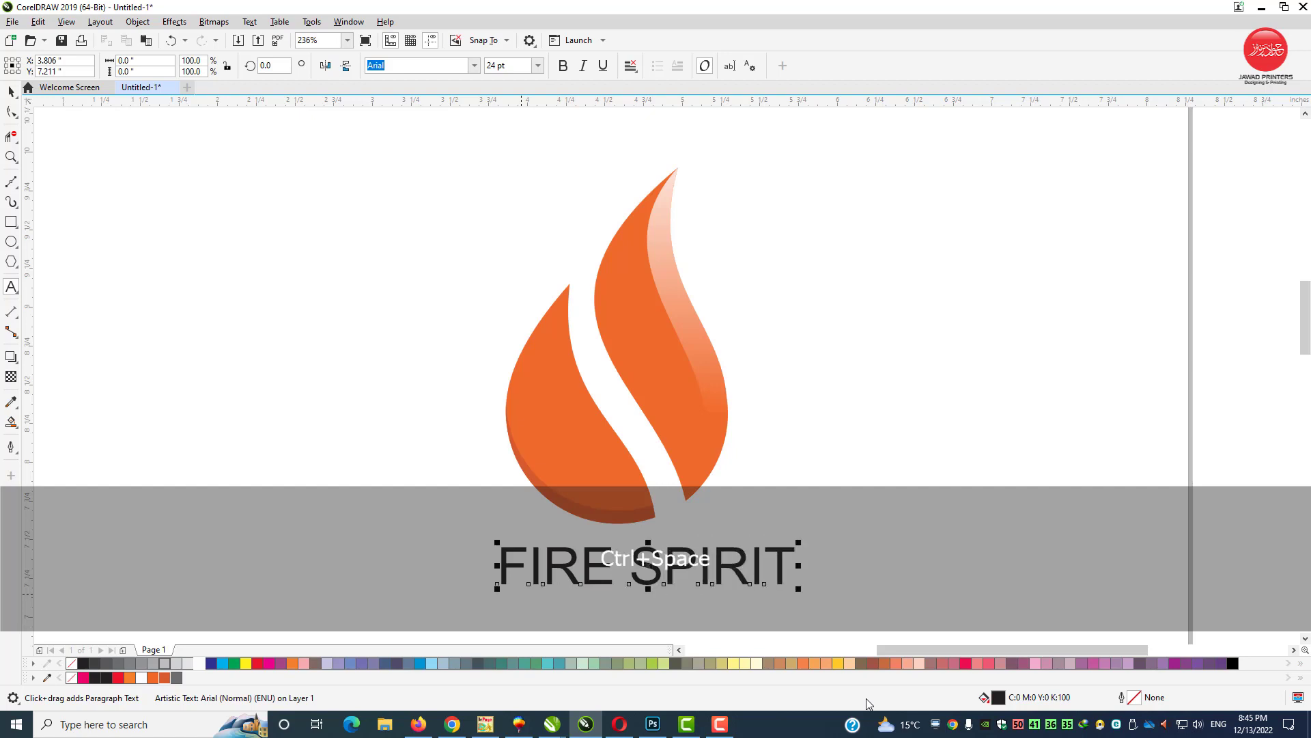
key(ctrl+space)
drag(687, 564, 480, 532)
Make the word FIRE bold and color the whole FIRE SPIRIT text 70% black
double_click(666, 562)
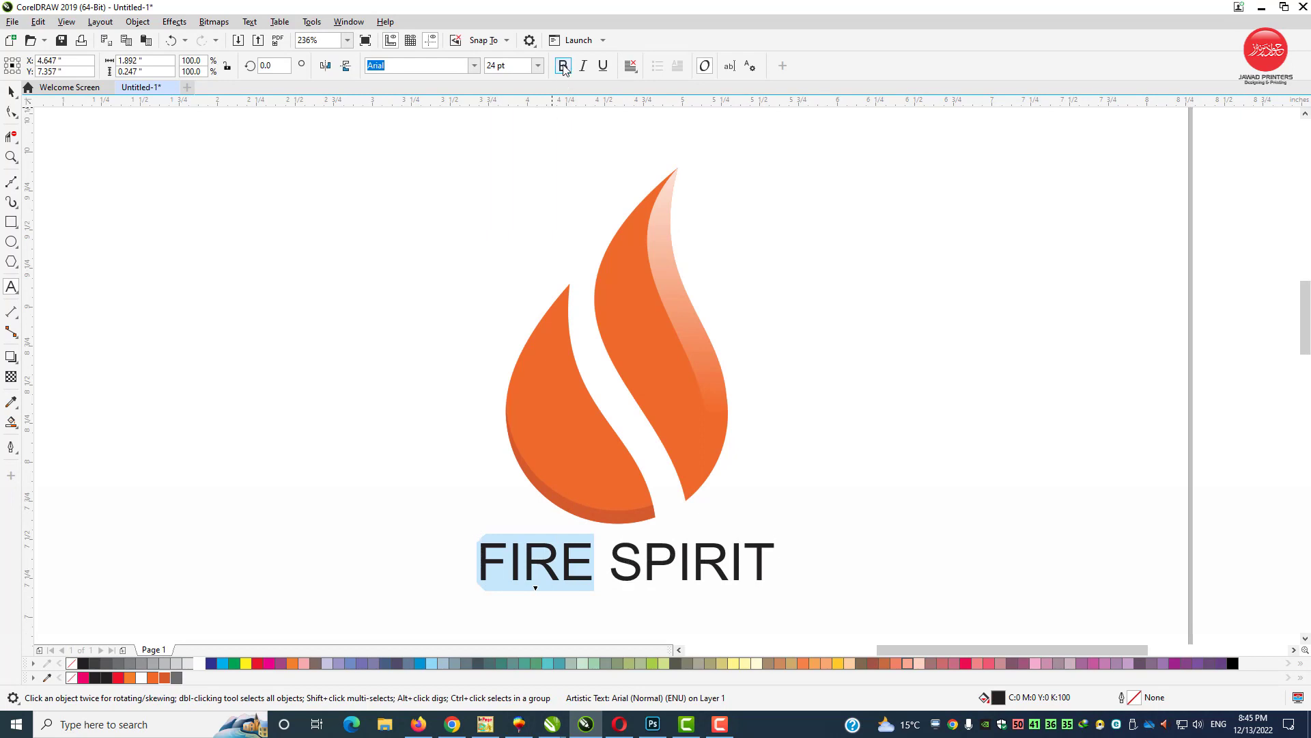
click(563, 67)
key(ctrl+space)
key(F2)
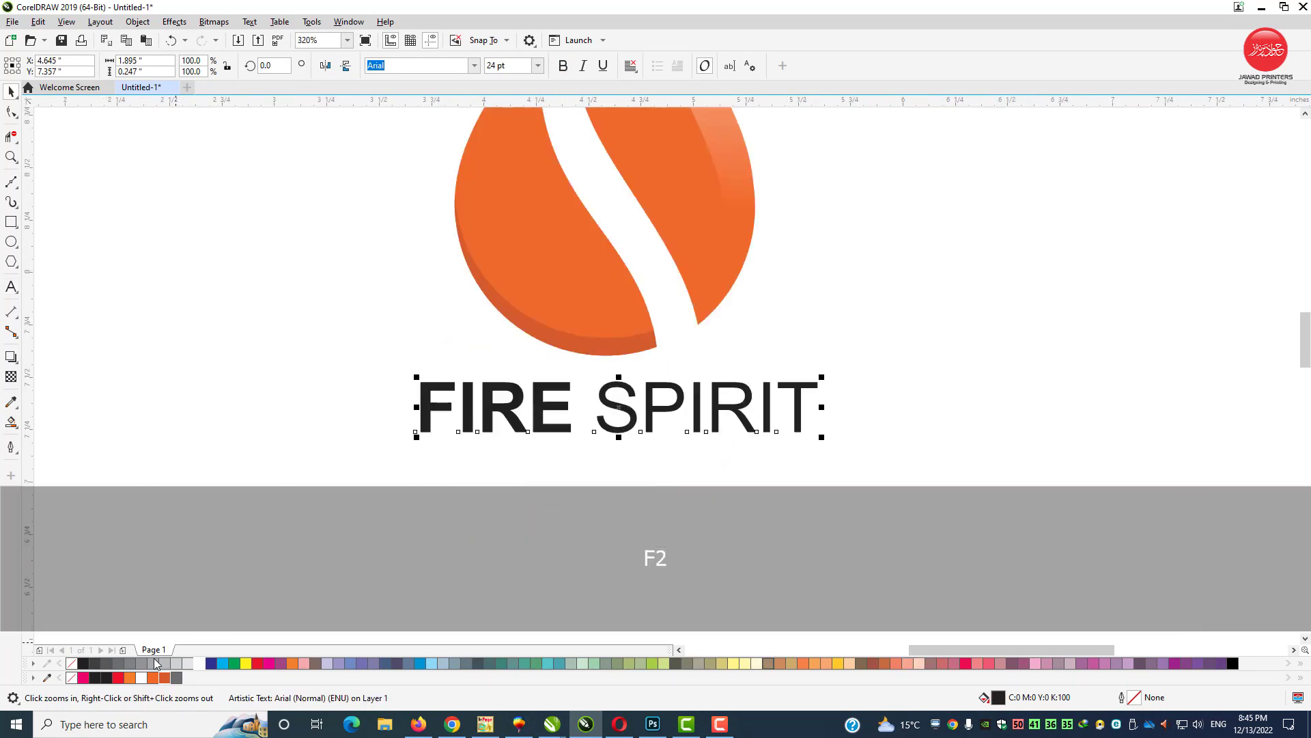
click(175, 678)
Duplicate the FIRE SPIRIT text just below at about 14.75 pt and change its wording to TAG LINE HERE in regular weight
drag(618, 404, 616, 480)
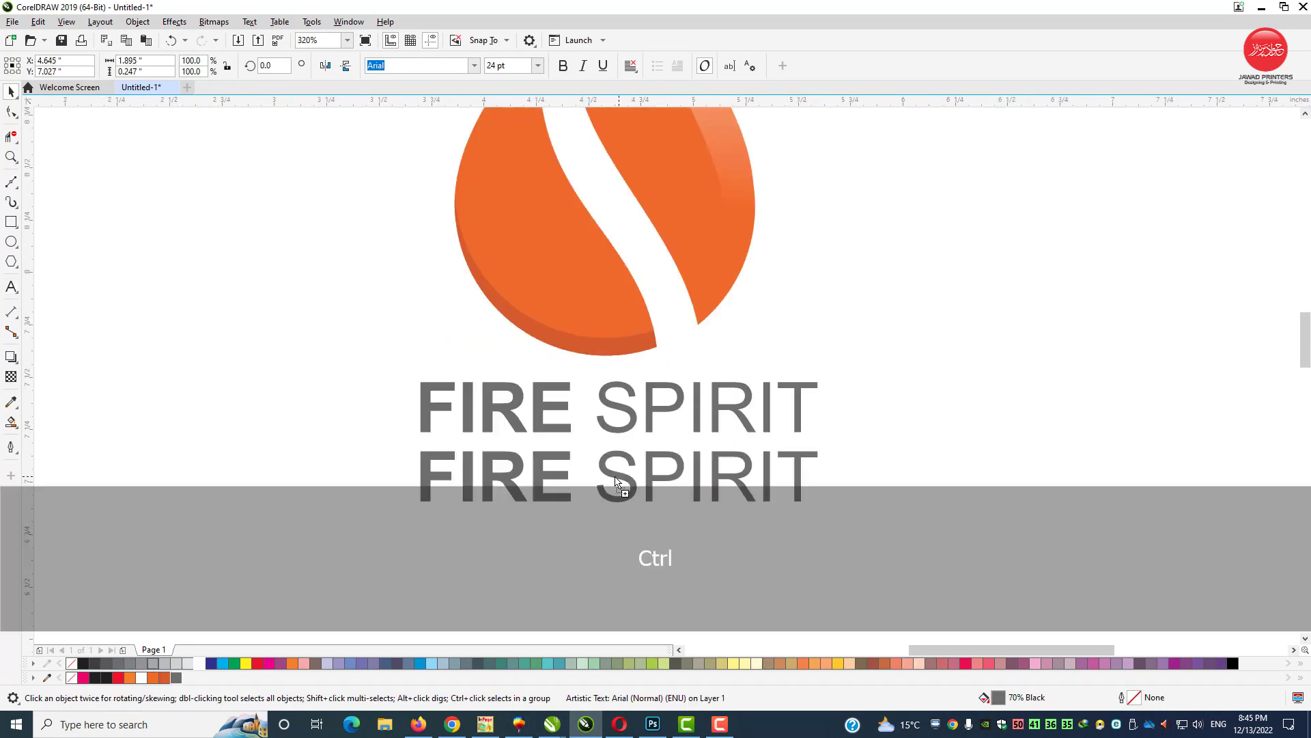
drag(822, 506, 669, 501)
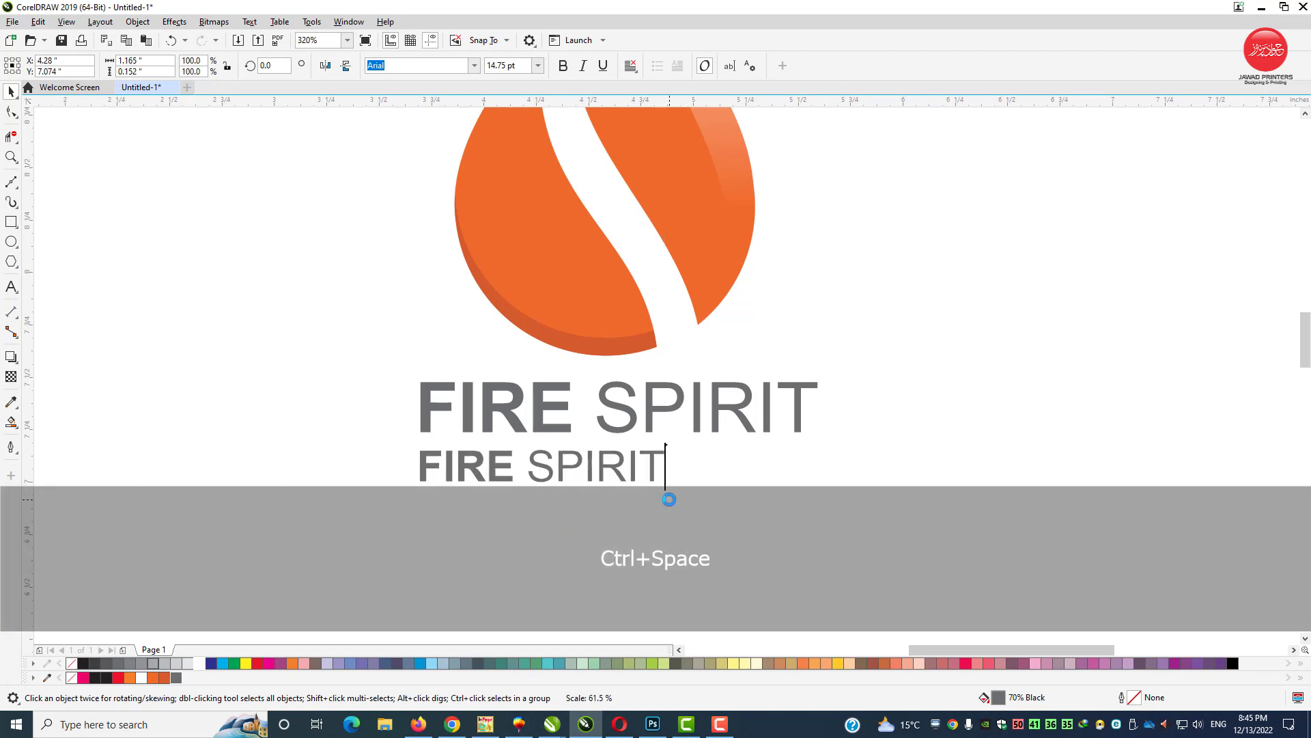
key(shift+Page_Up)
text(TAG LINE )
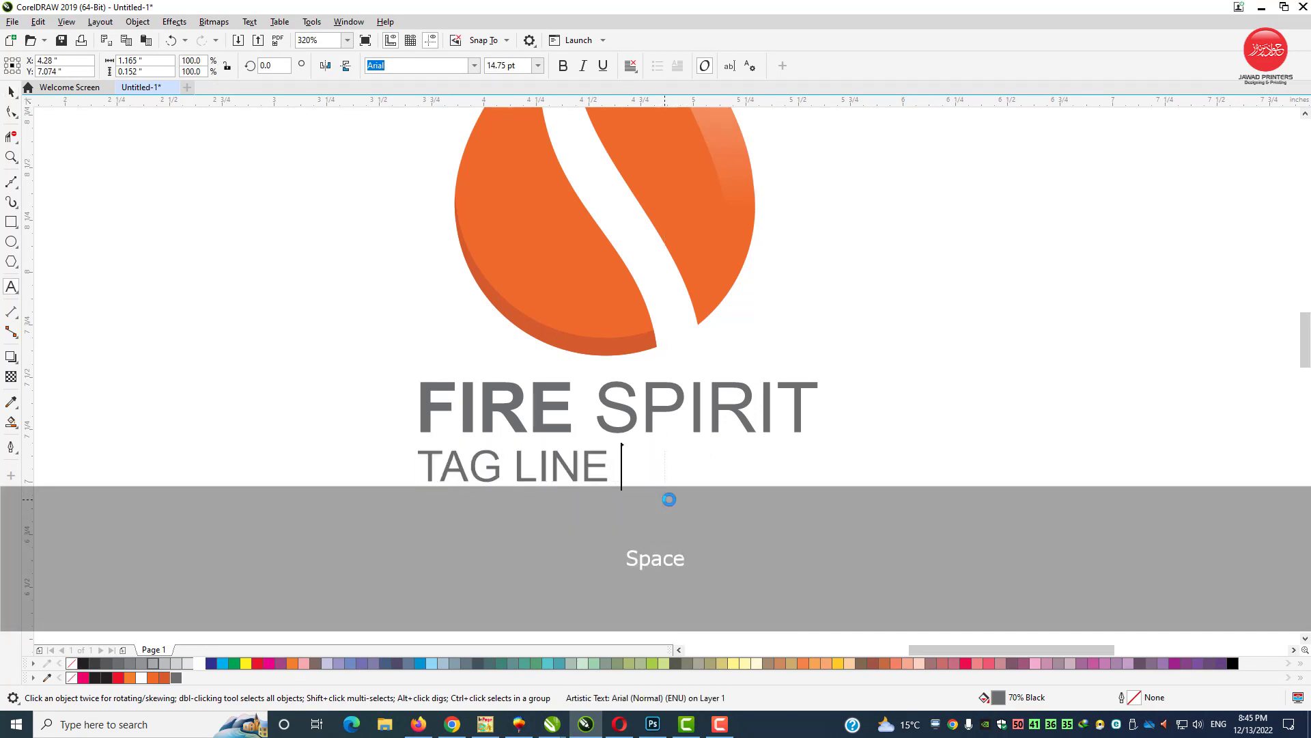
text(HRE)
text(ER)
key(ctrl+space)
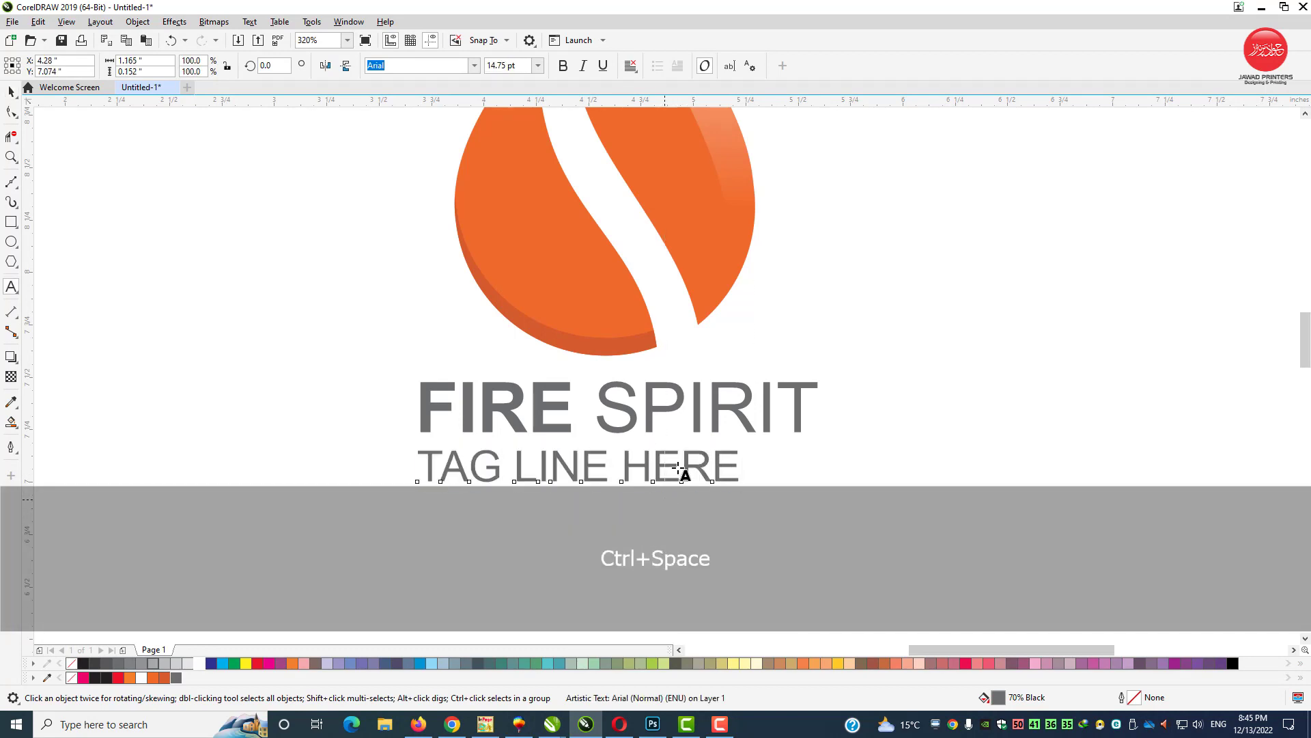
Center the tag line under FIRE SPIRIT at about 12.5 pt with wider letter spacing
drag(645, 474, 689, 471)
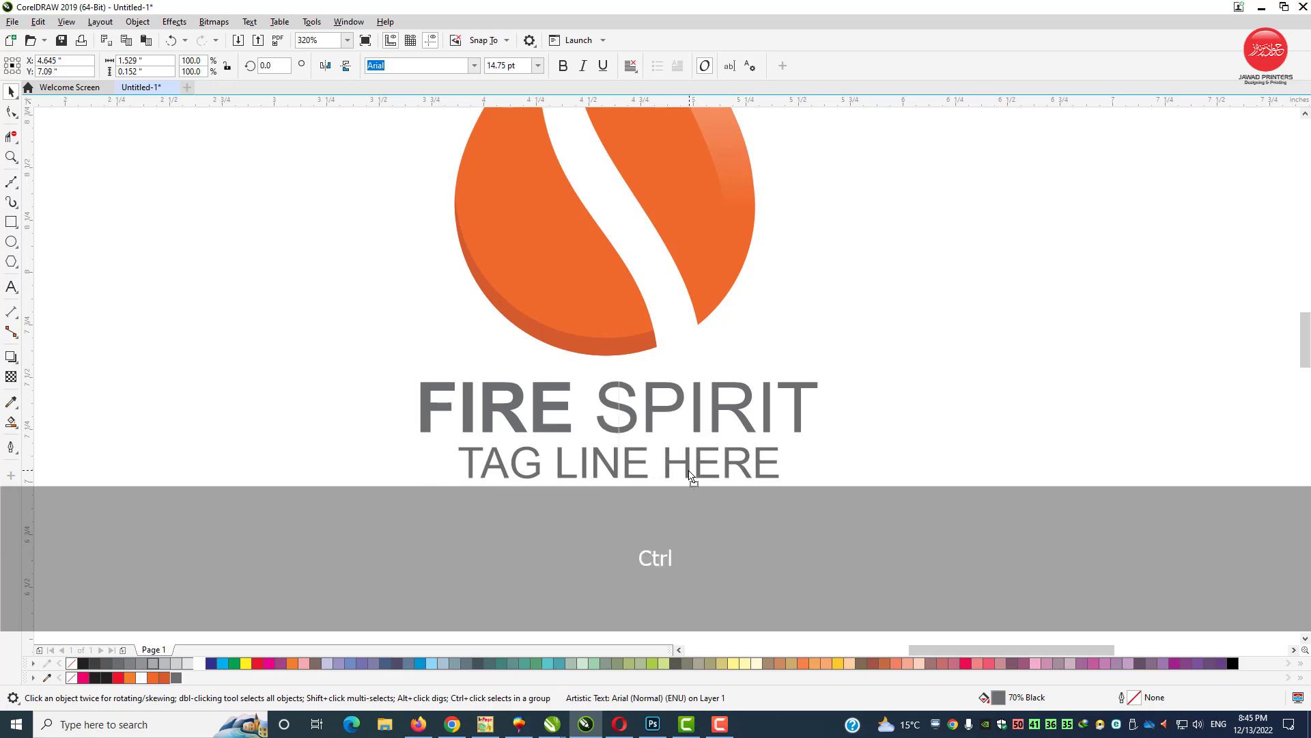
drag(776, 486, 763, 485)
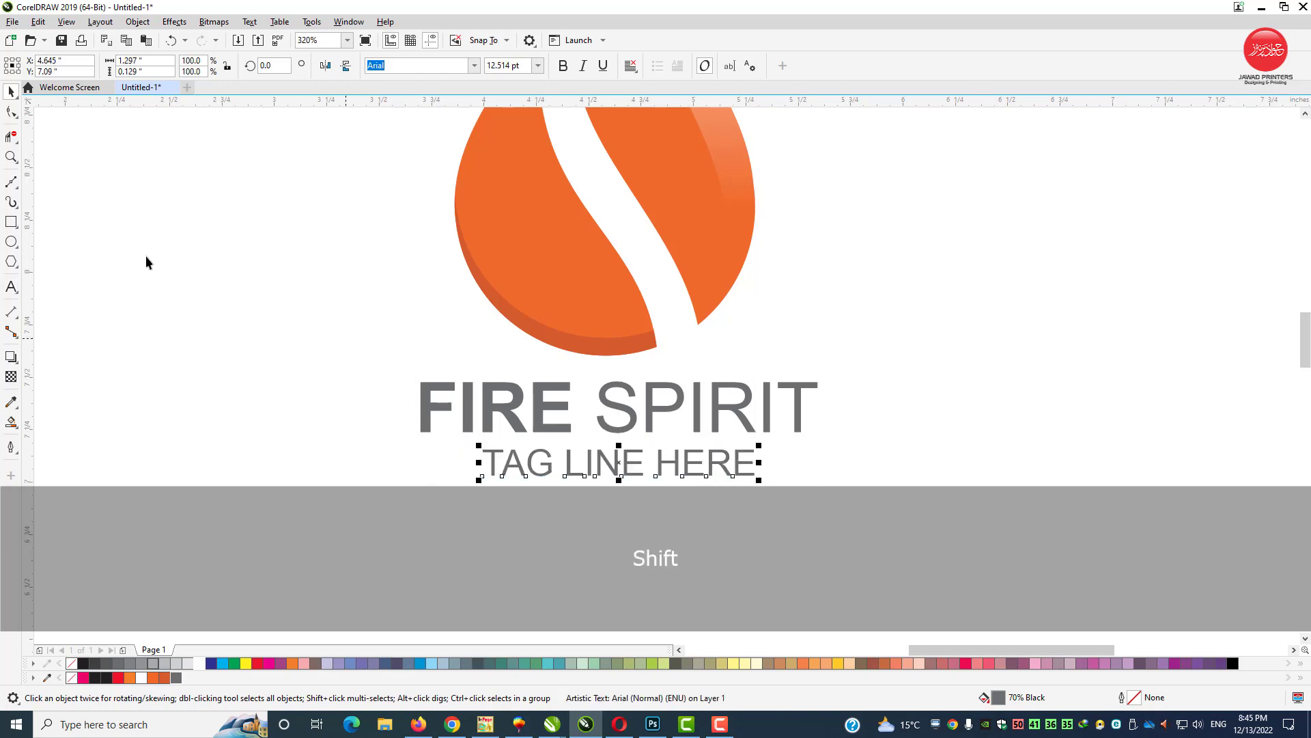
click(11, 112)
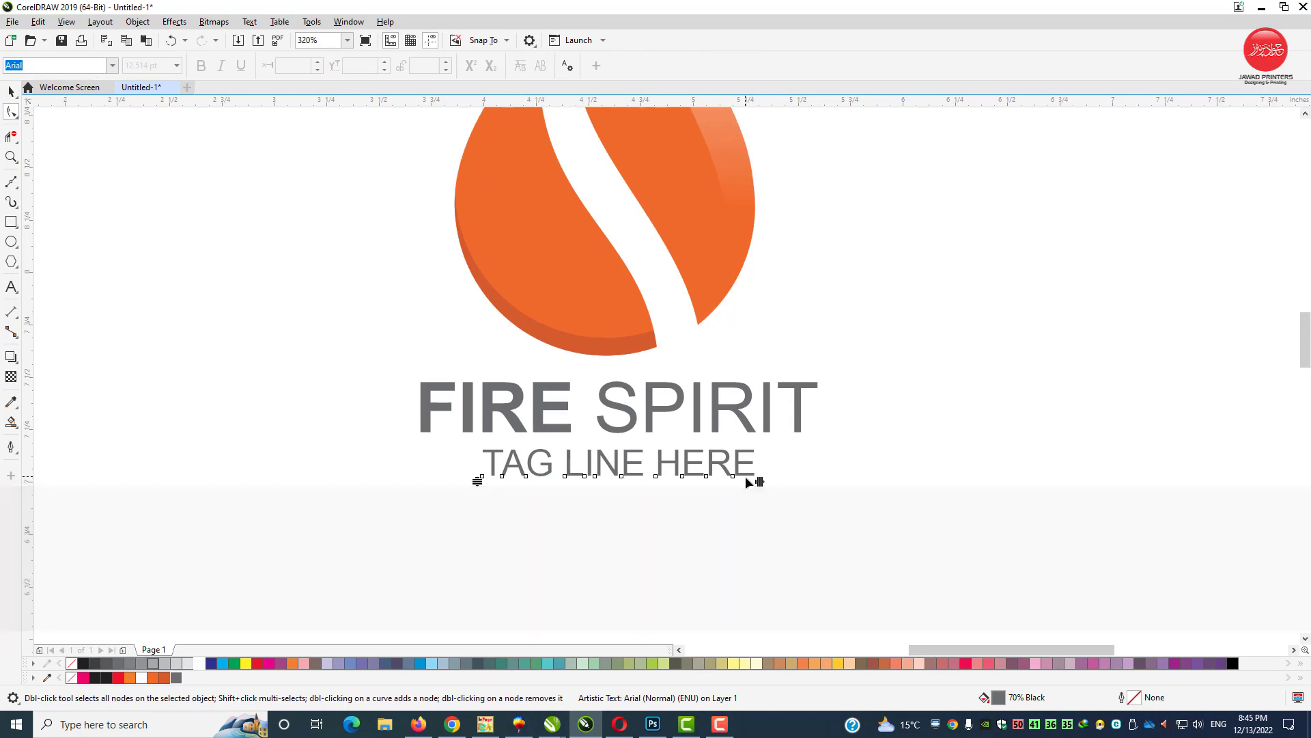
drag(754, 479, 777, 483)
key(ctrl+space)
shift+click(649, 432)
key(c)
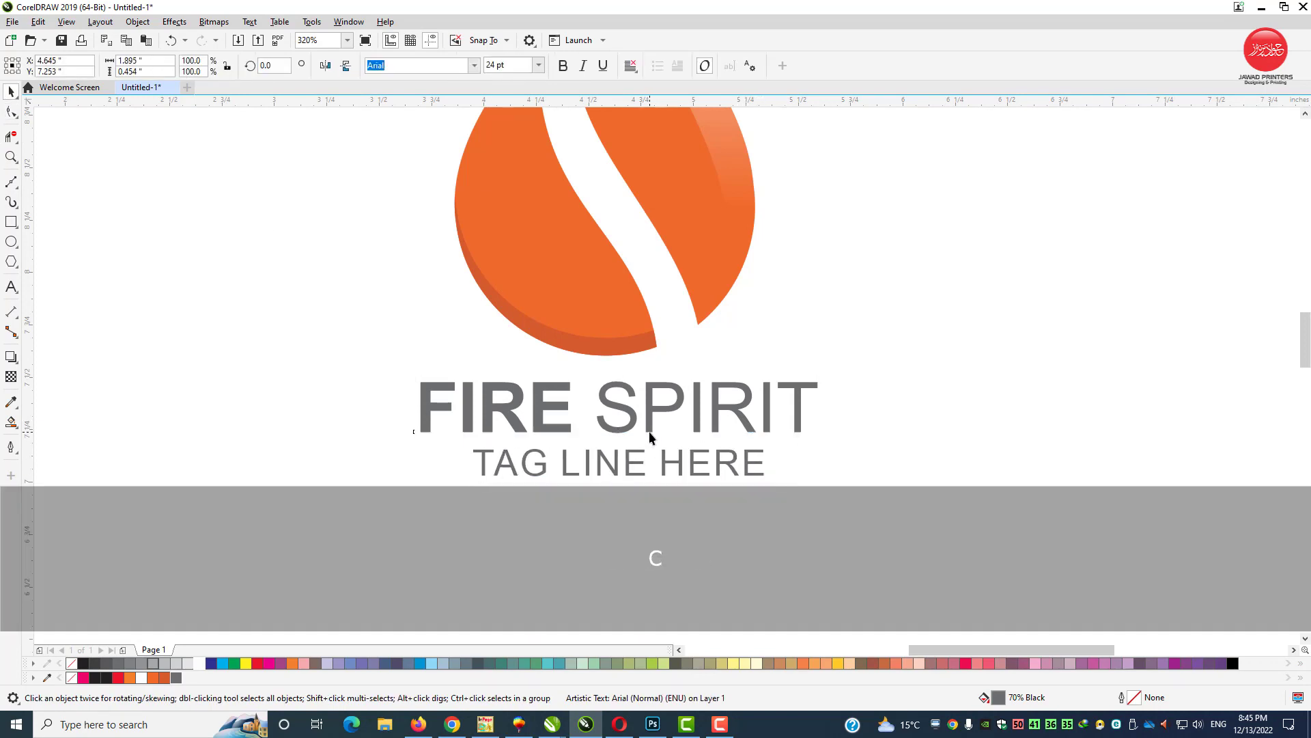
Frame the finished logo and show it in full-screen preview
scroll(797, 339, down, 3)
key(F2)
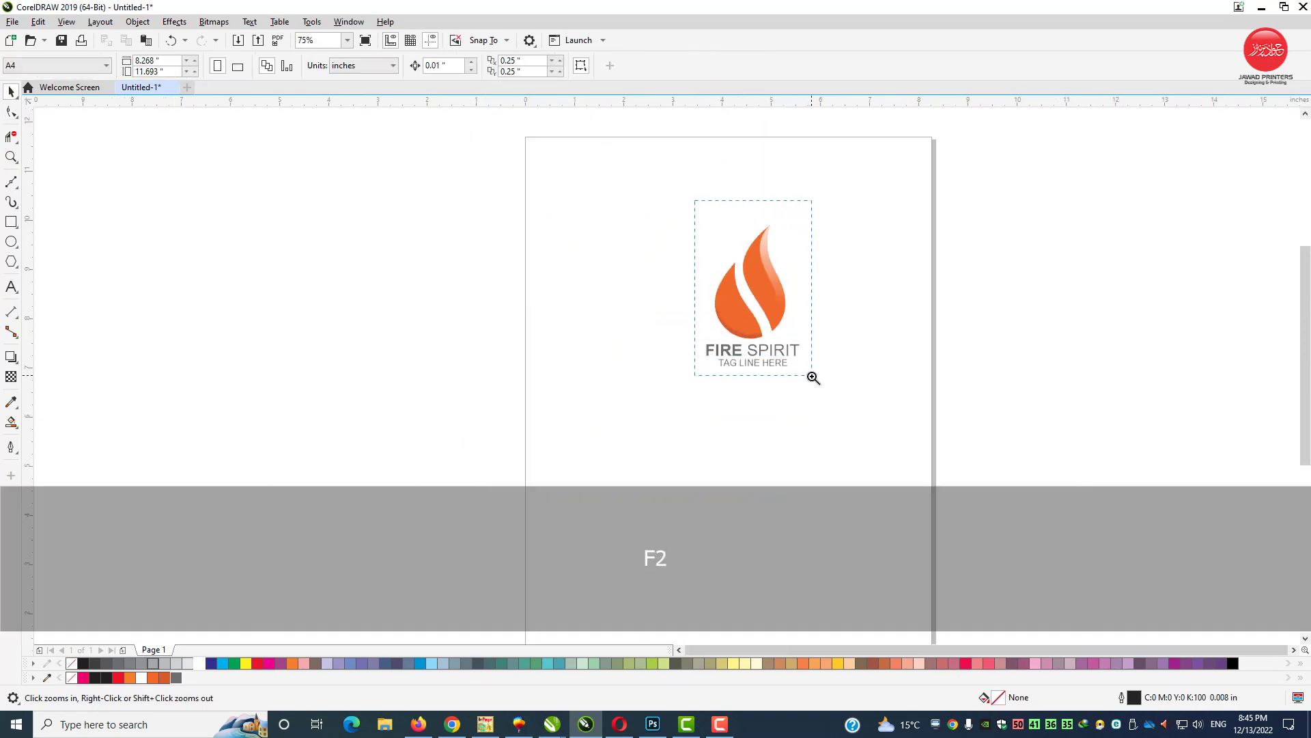
drag(813, 377, 813, 377)
key(F2)
drag(460, 132, 864, 613)
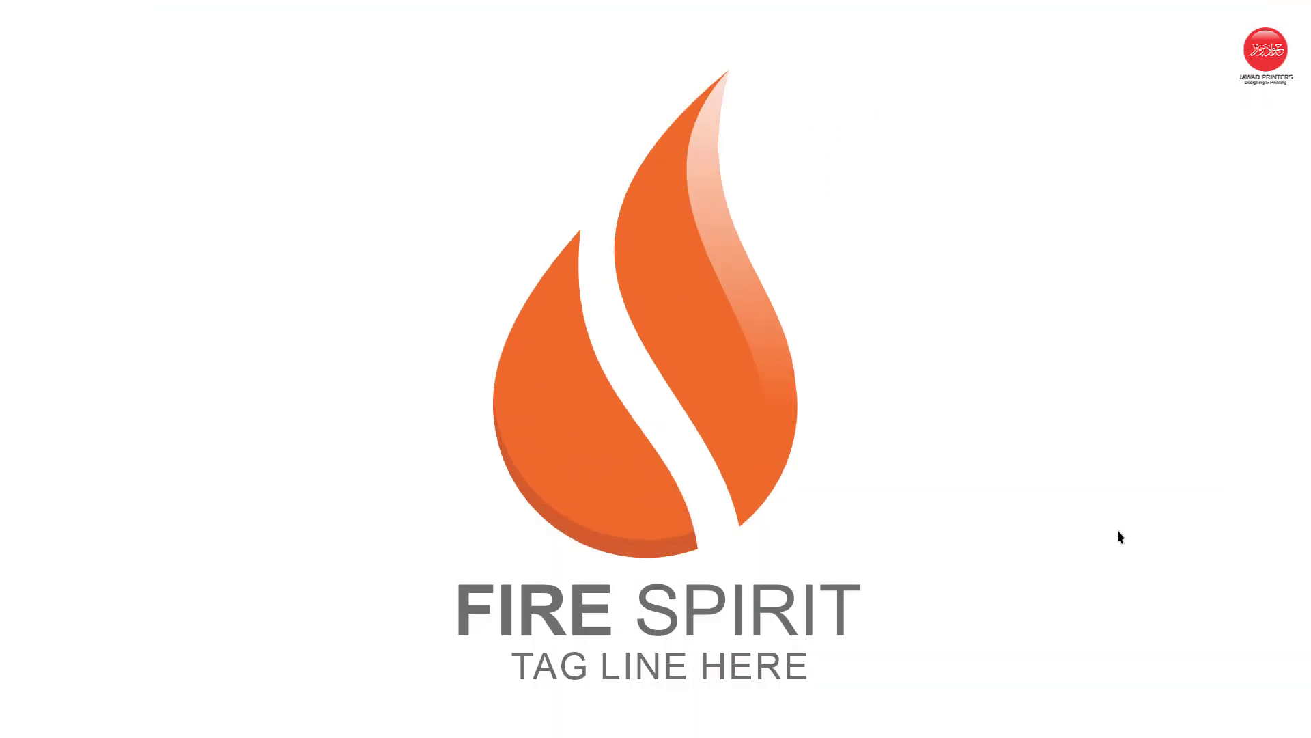